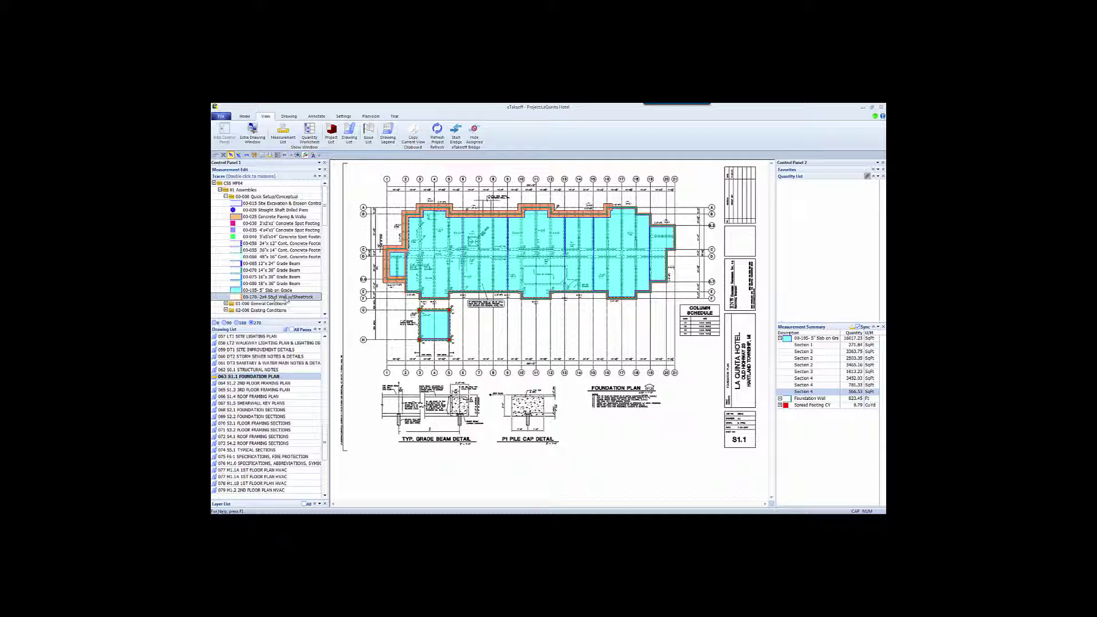
Step: Finish the stud wall length measurement, then cancel back to selection mode
double_click(292, 297)
click(462, 321)
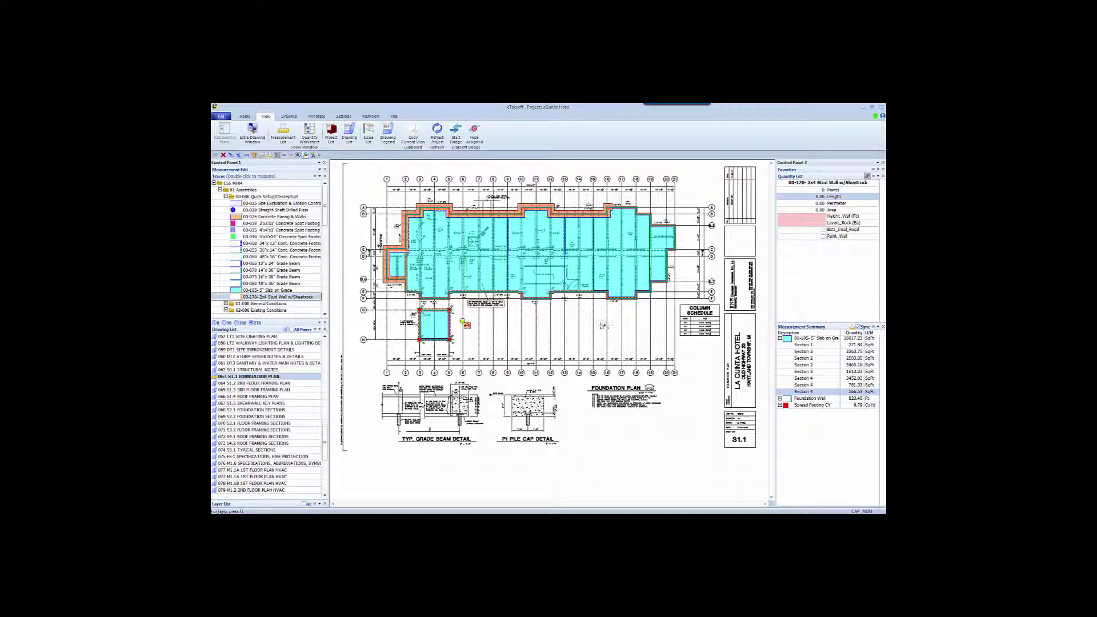
double_click(599, 322)
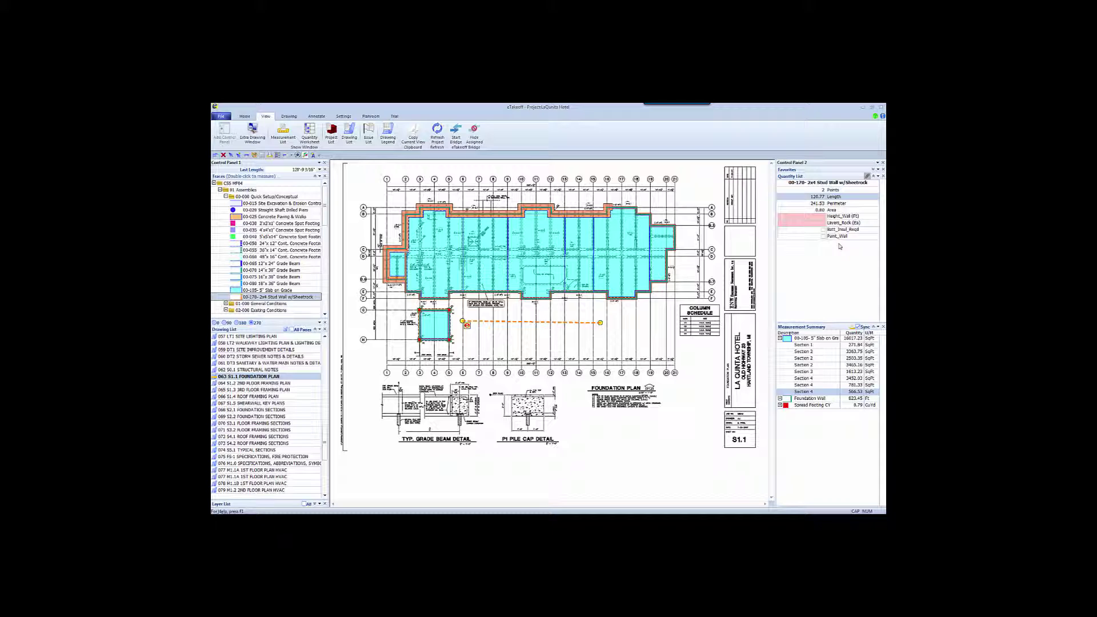
key(Escape)
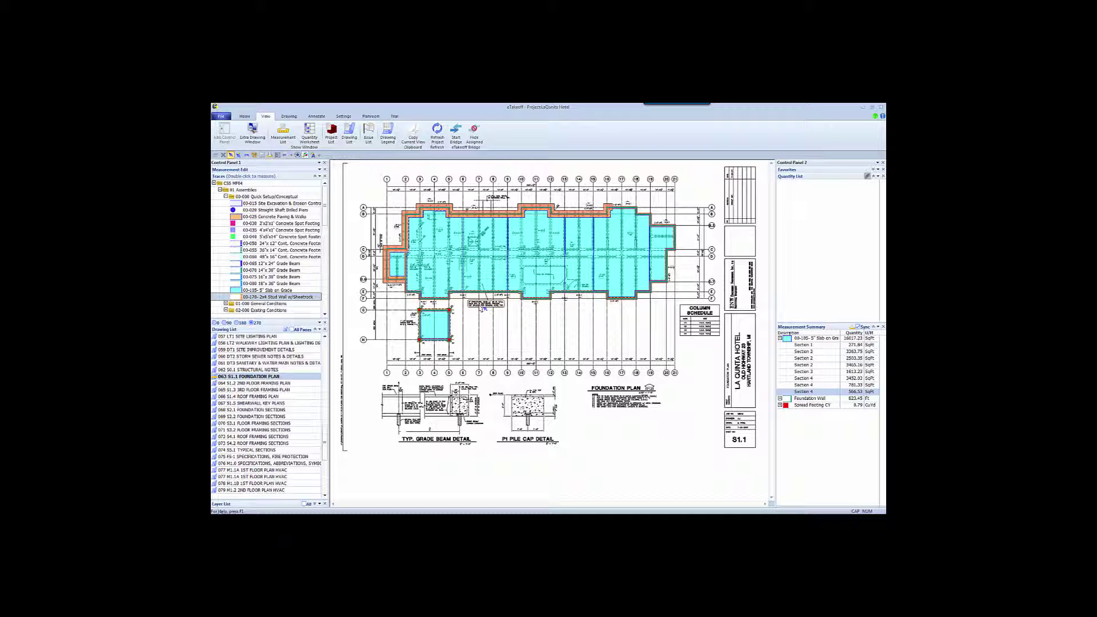
Step: Review quantities of slab Sections 1–4, including the 566.53 SqFt square, then deselect
click(397, 265)
click(432, 243)
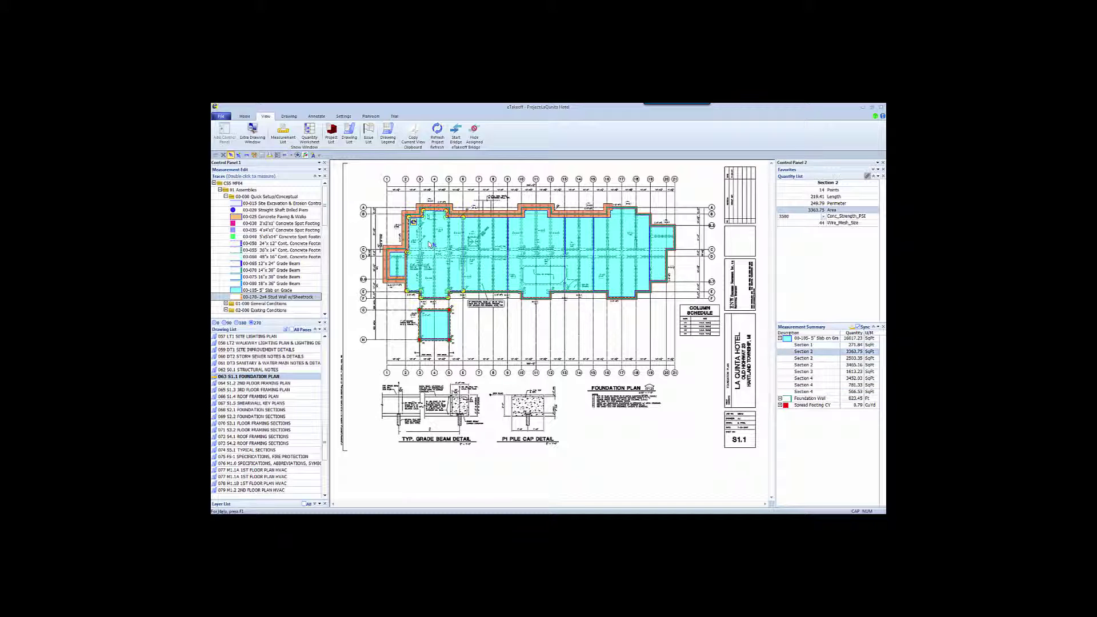
click(486, 240)
click(540, 242)
click(577, 244)
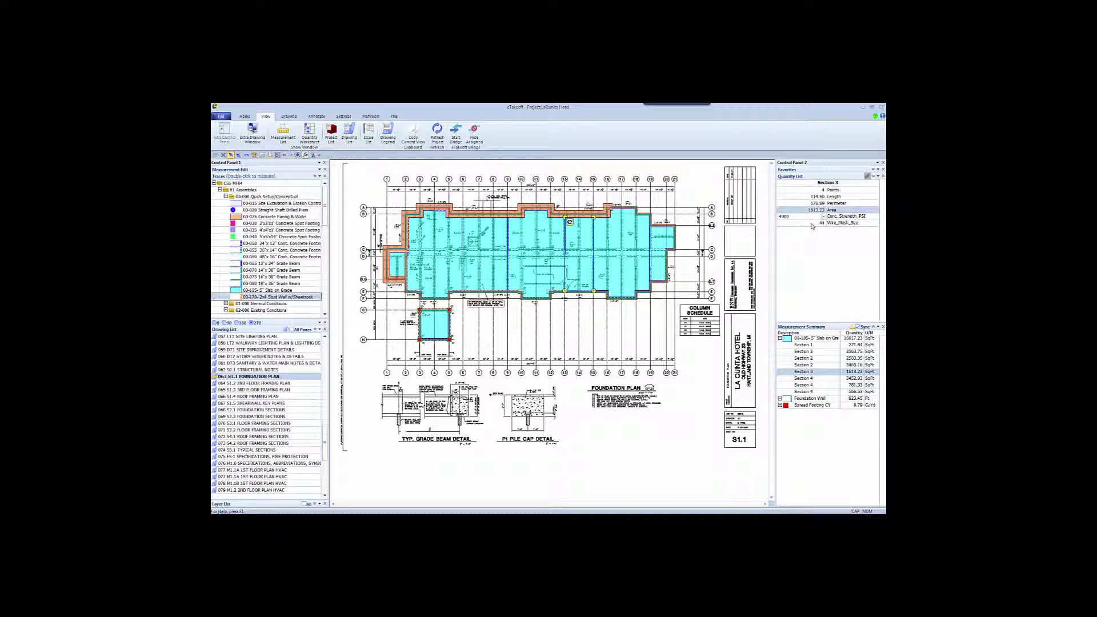
click(628, 251)
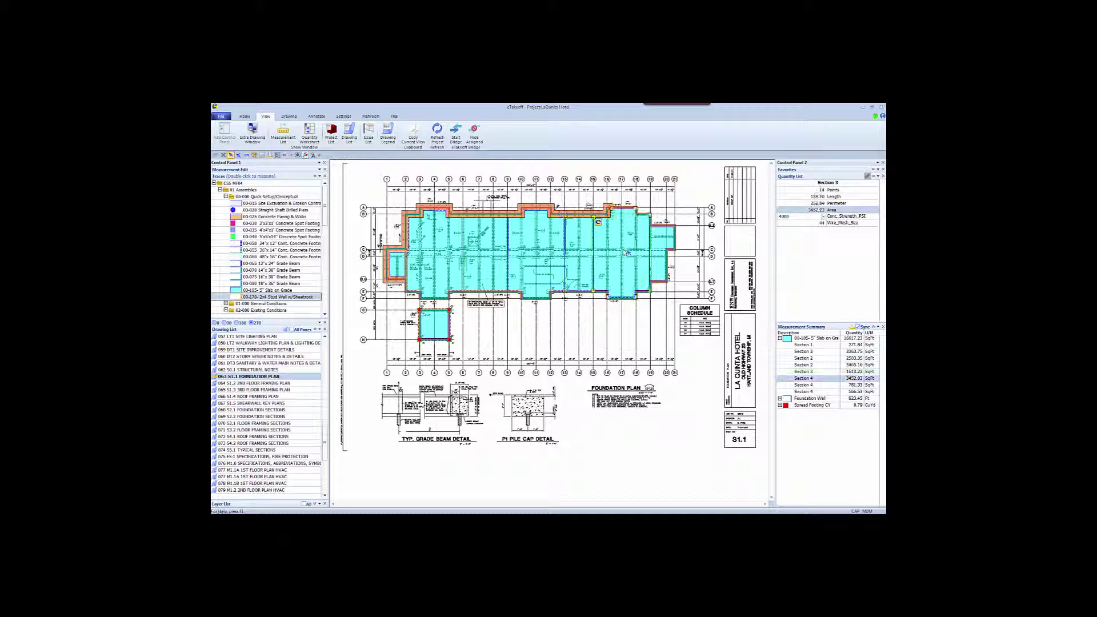
click(440, 326)
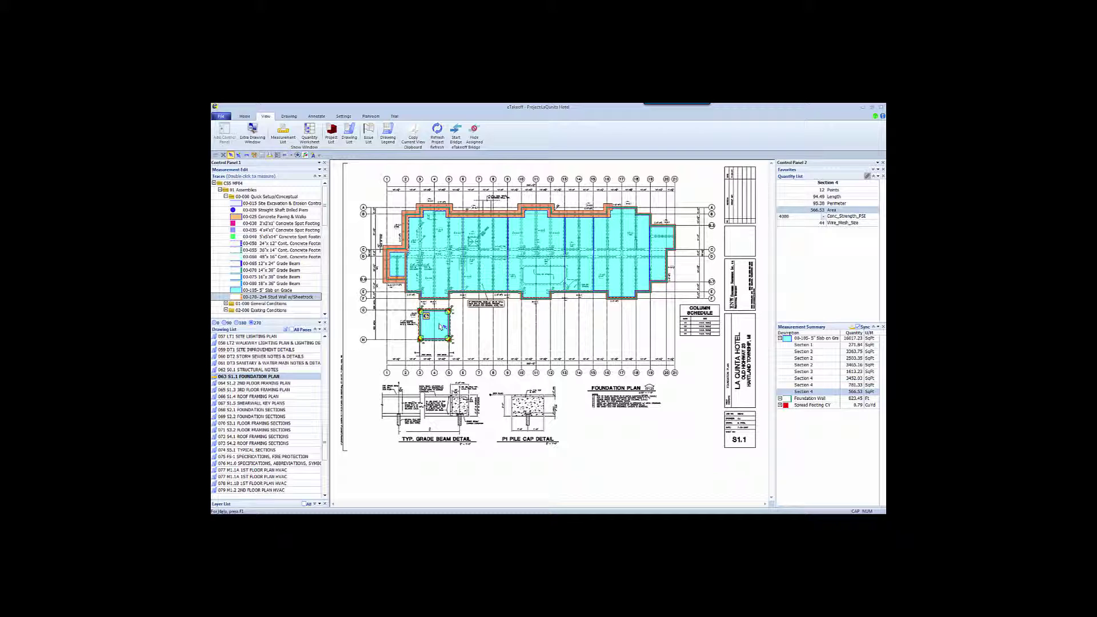
click(403, 301)
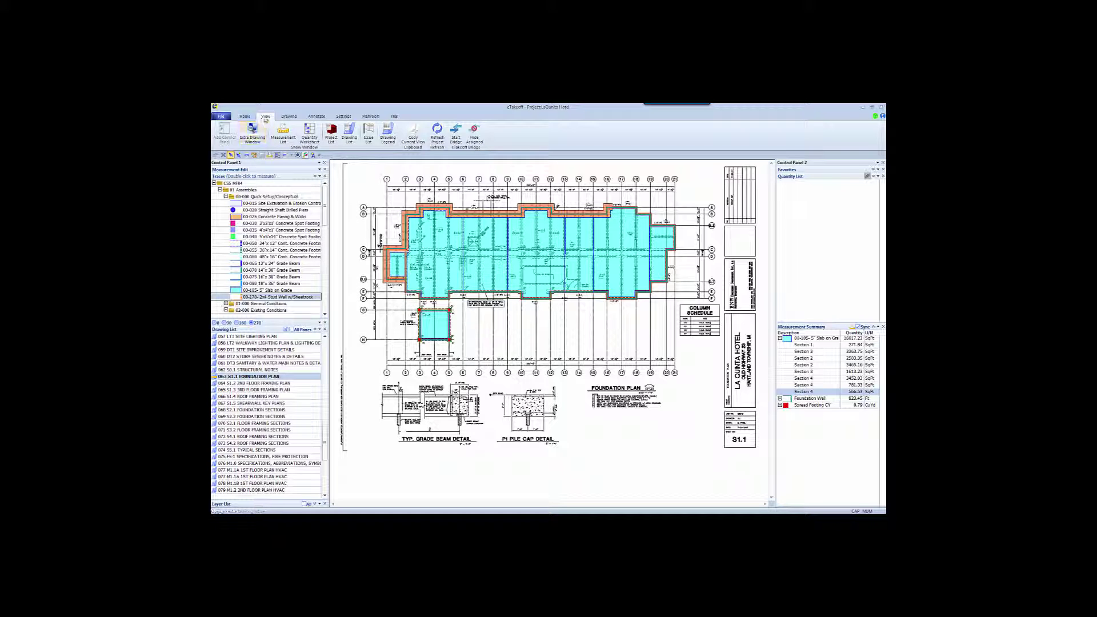
Step: Launch eTakeoff Bridge and create bridge 'ESTIMATE 4' linked to the Sage Estimating estimate file
click(456, 132)
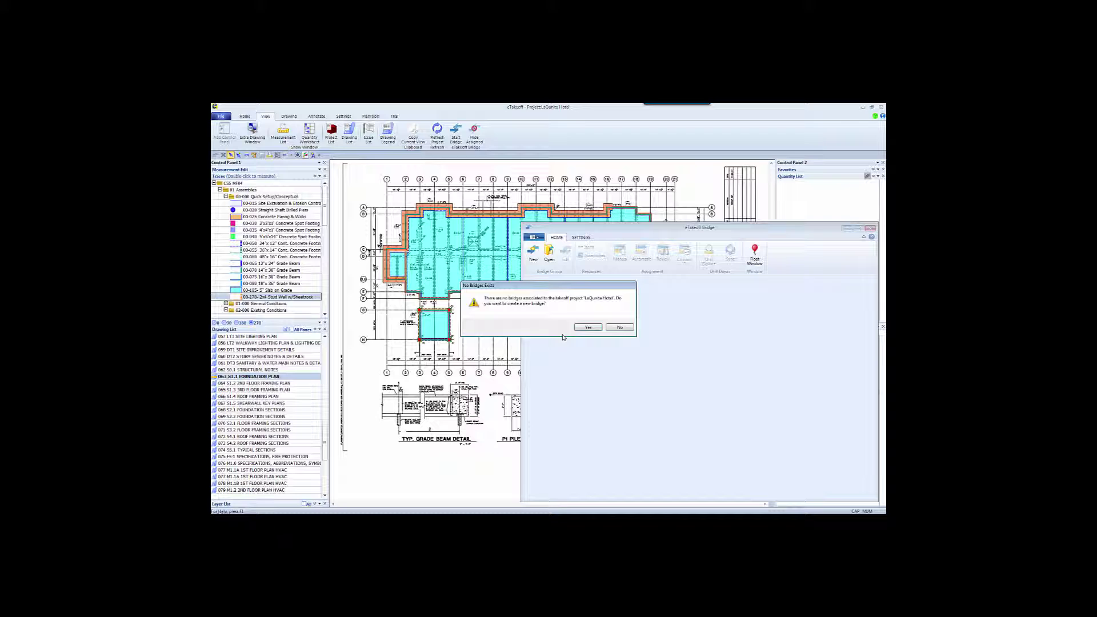
click(591, 328)
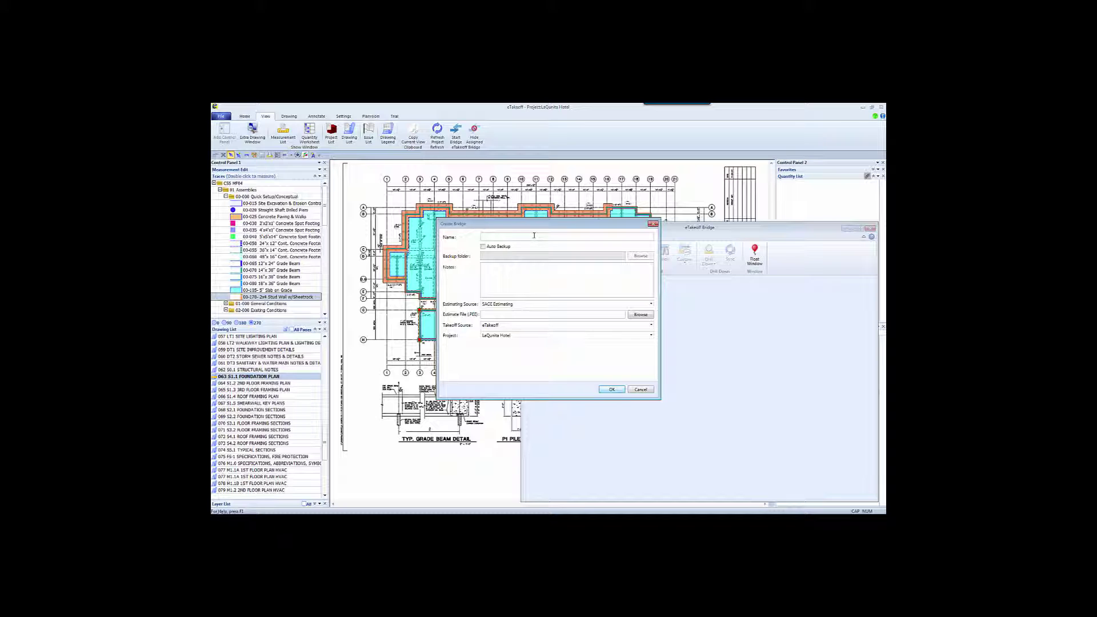
text(ESTIMATE 4)
click(631, 316)
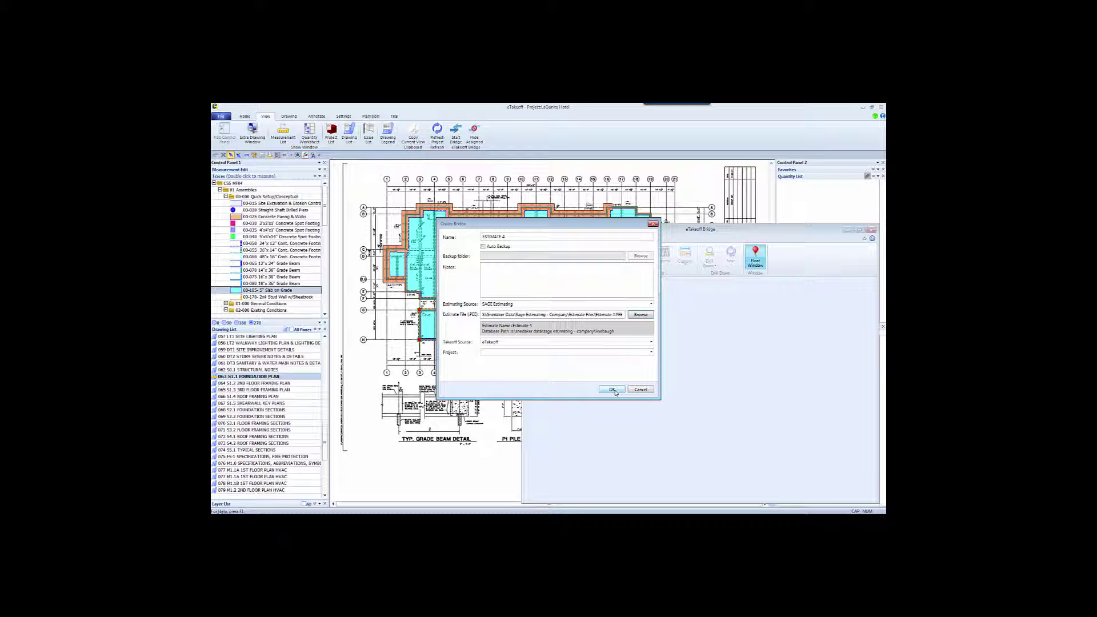
click(615, 391)
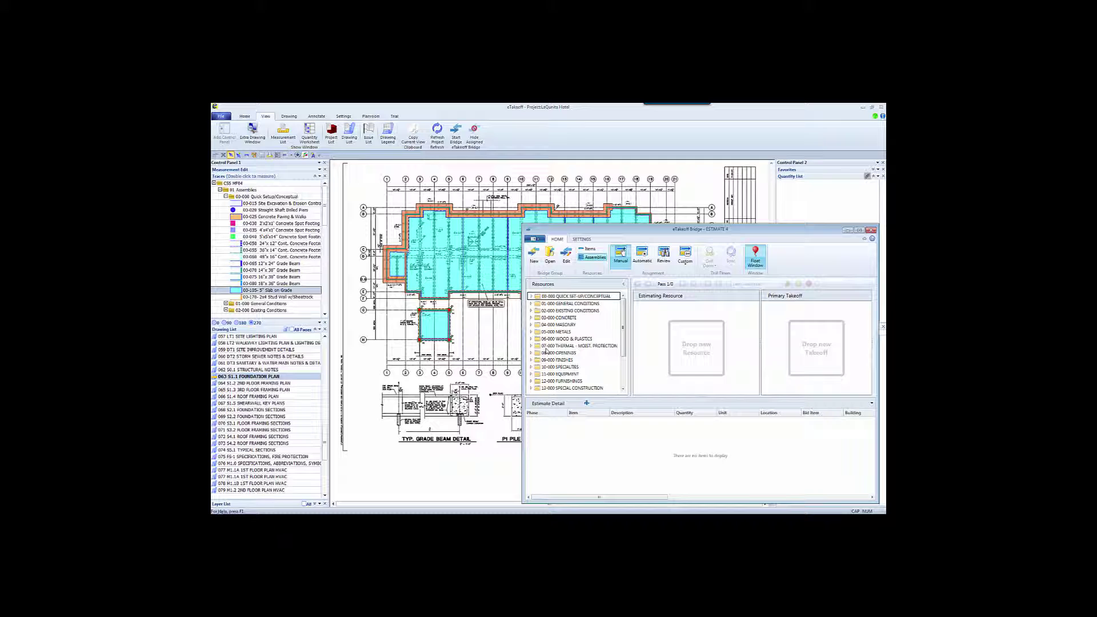
Step: Expand 00-000 QUICK SET-UP/CONCEPTUAL and select the 00-105 5" Slab On Grade assembly
click(532, 297)
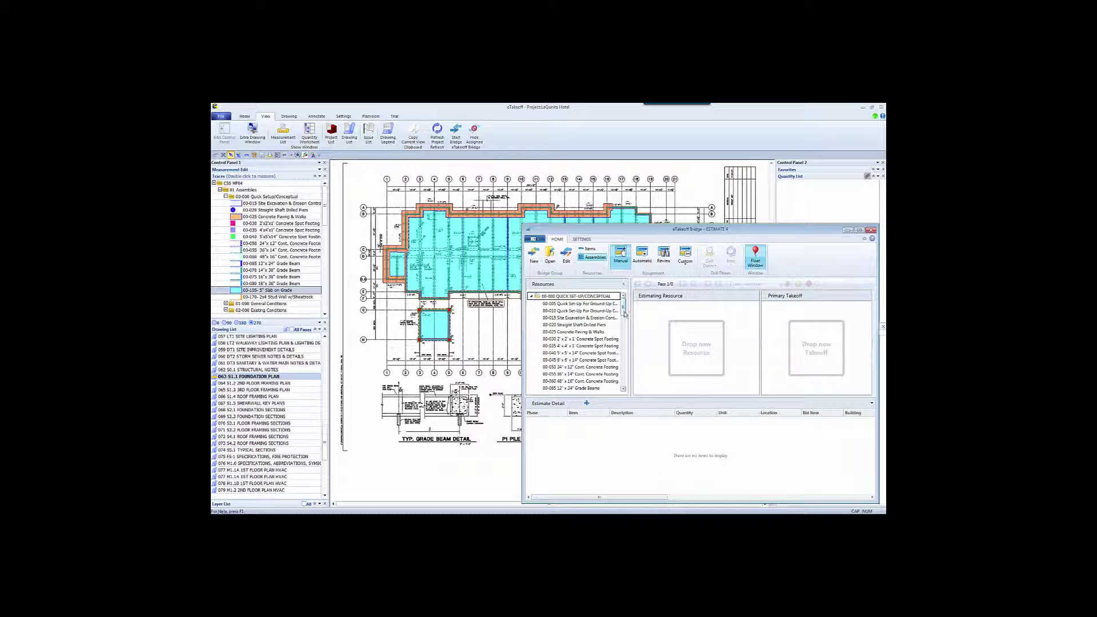
scroll(625, 313, down, 5)
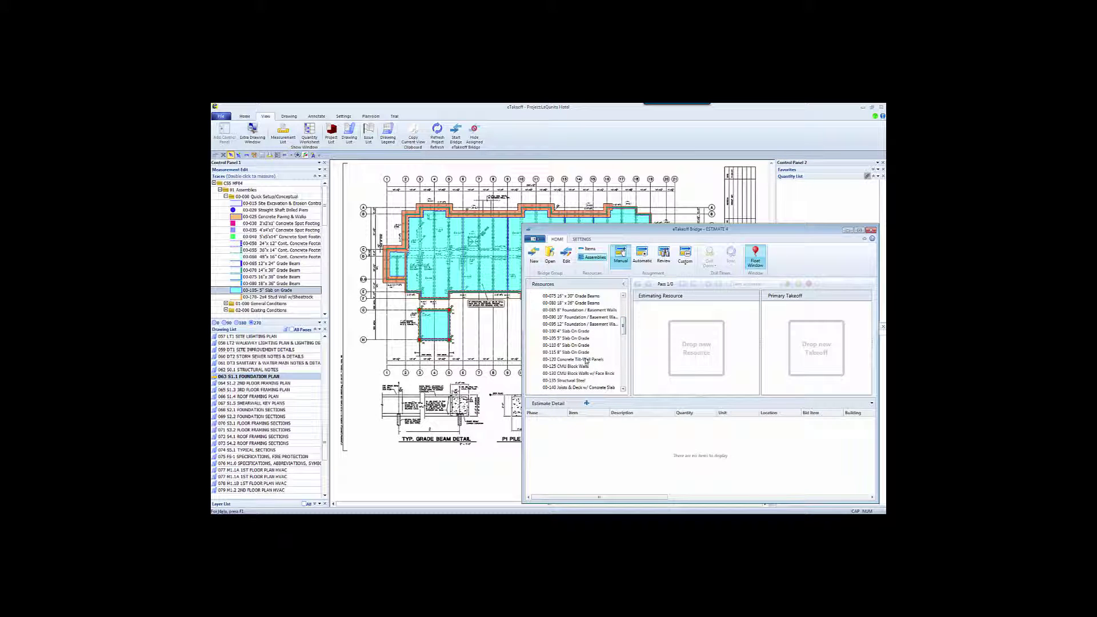
click(559, 339)
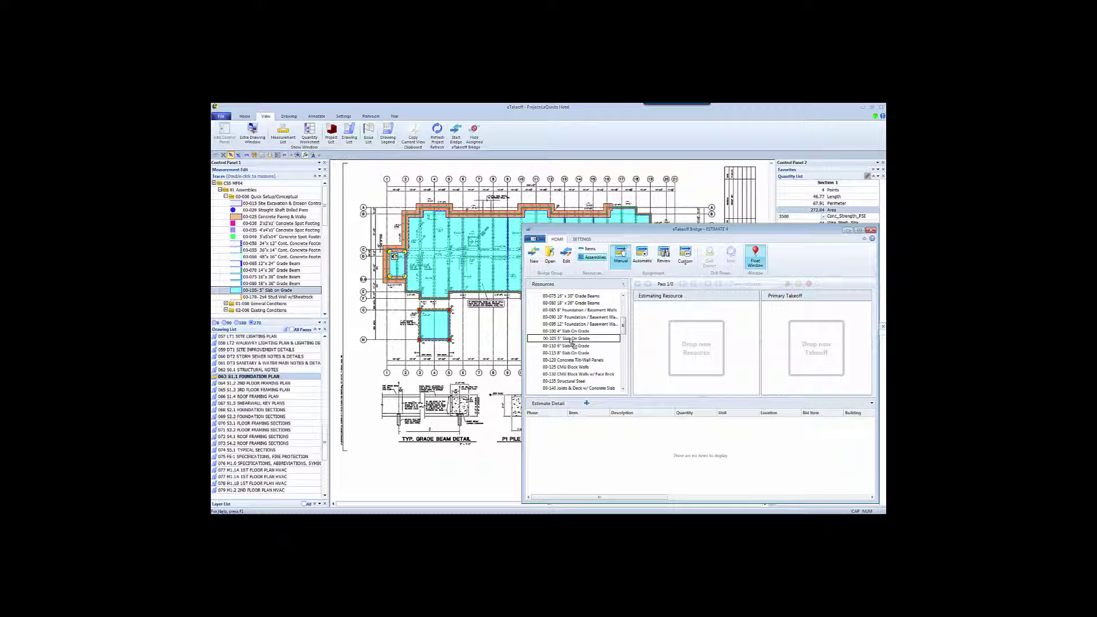
Step: Assign 00-105 5" Slab On Grade to the Section 1 slab takeoff (272.043 SqFt)
double_click(571, 339)
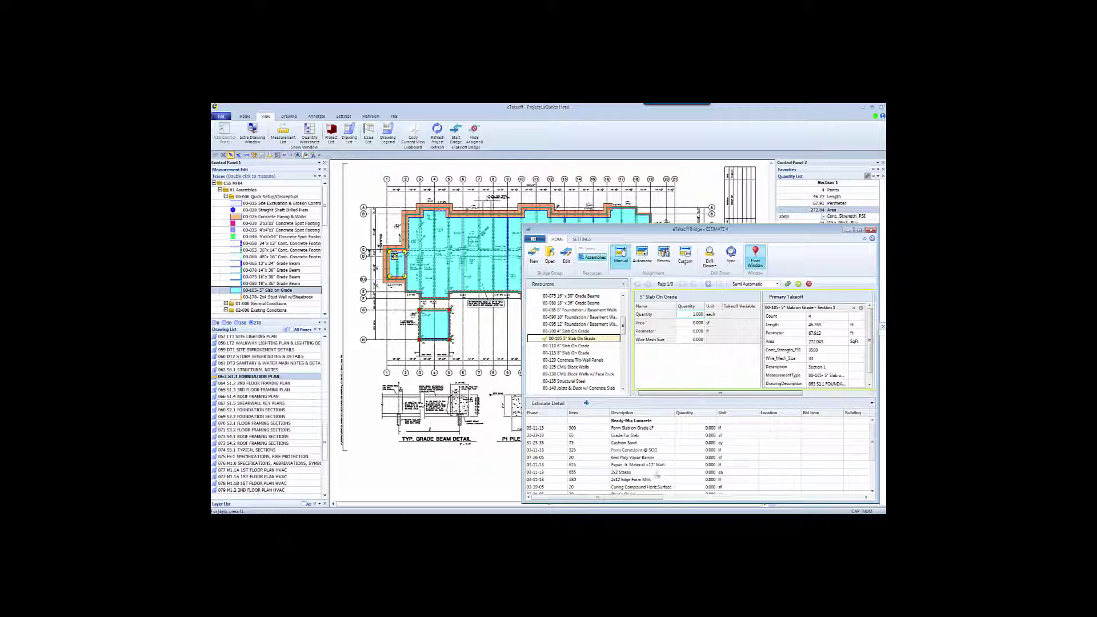
drag(872, 452, 872, 427)
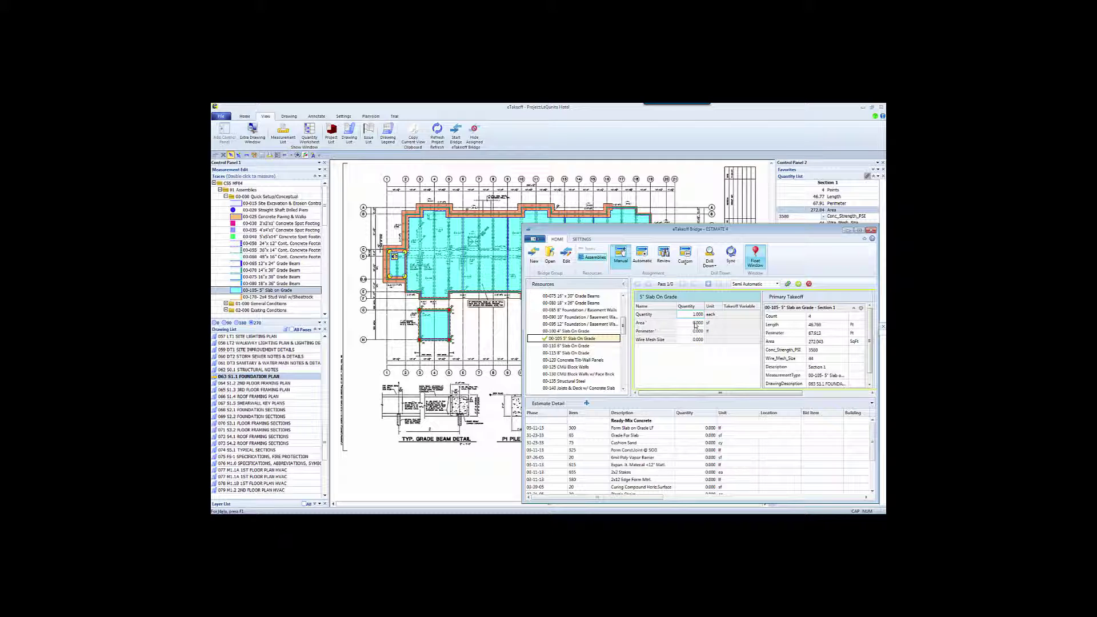
Step: Map takeoff area, perimeter, concrete strength 3,500 and wire mesh size 44 to the assembly variables
drag(816, 341, 697, 326)
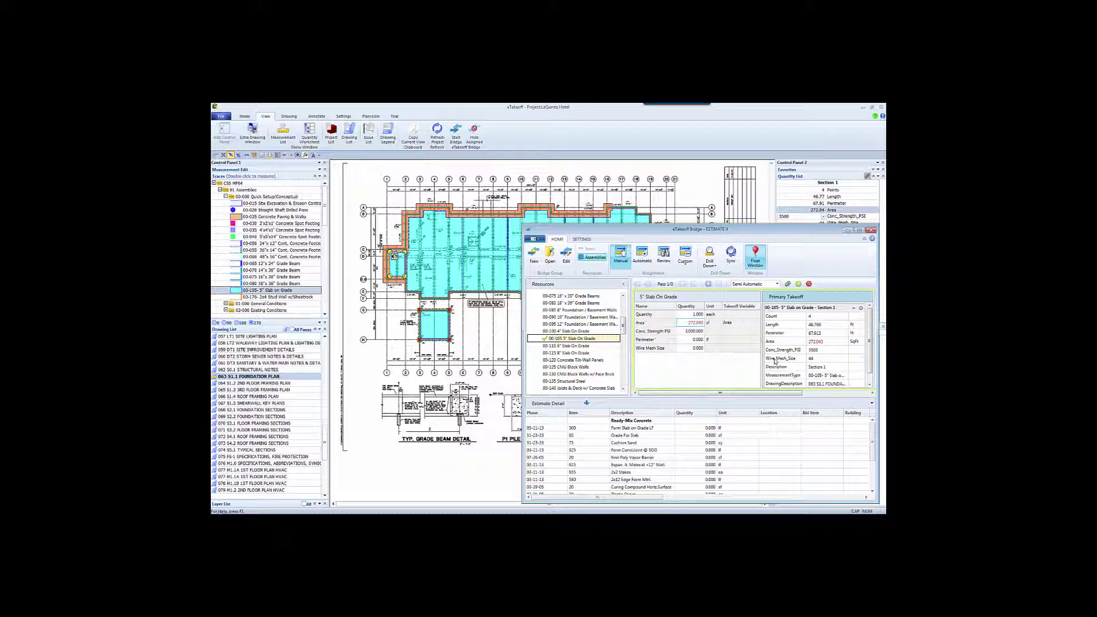
drag(818, 353, 703, 335)
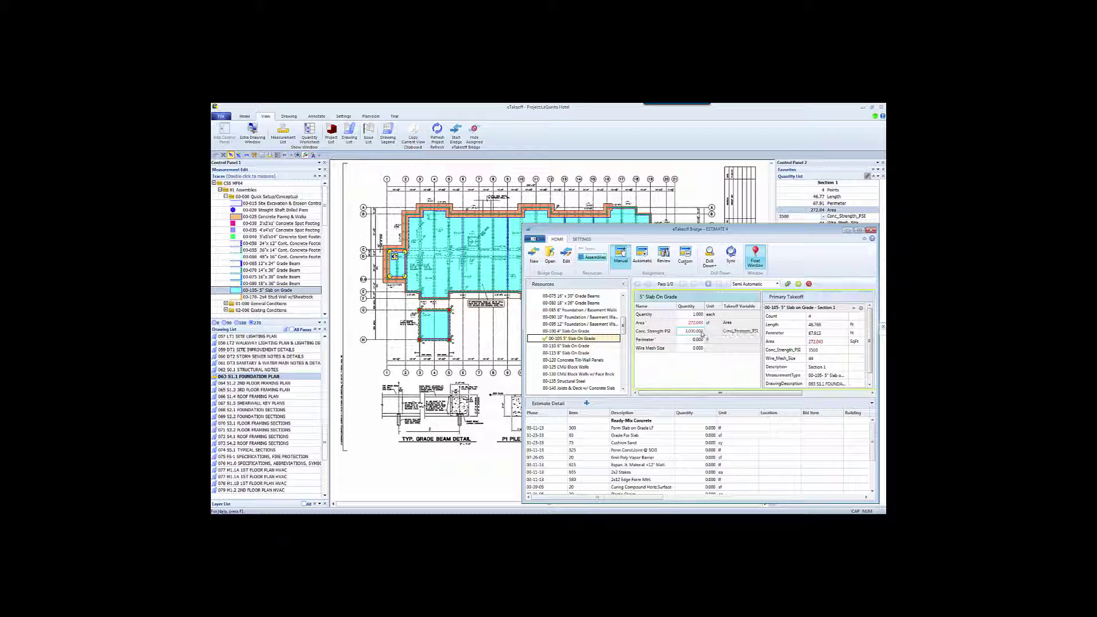
drag(817, 333, 702, 340)
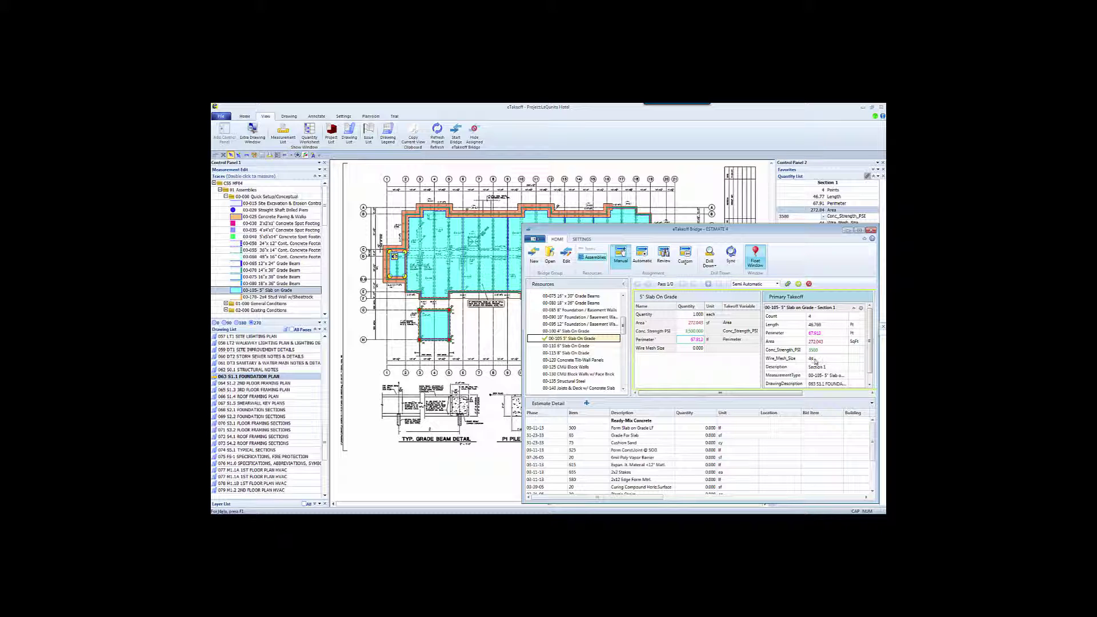
drag(815, 361, 694, 349)
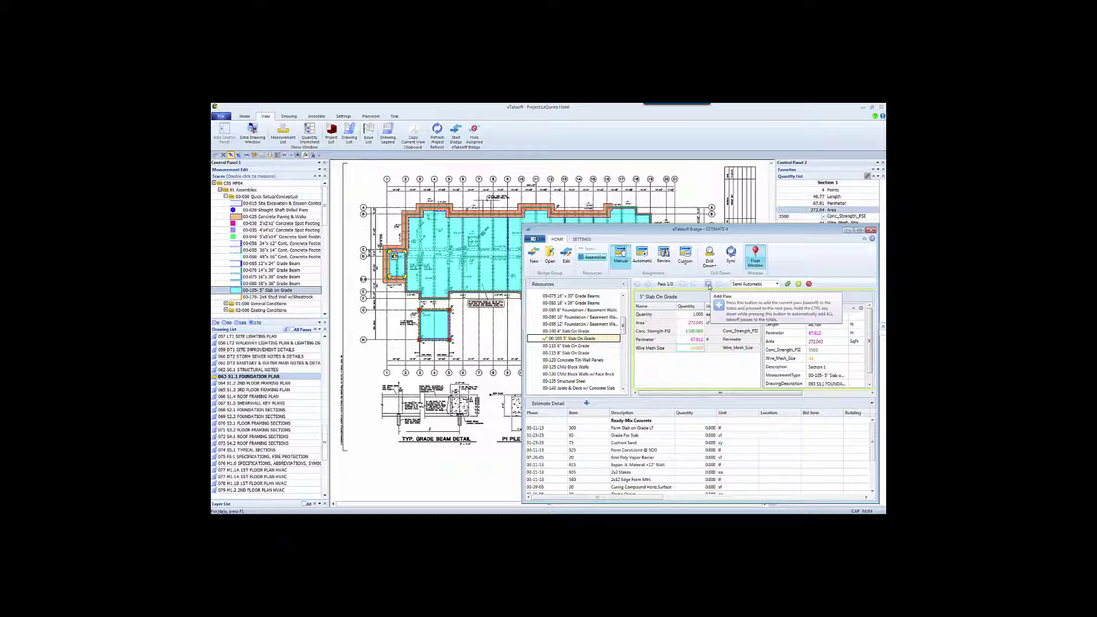
Step: Add the Section 1 5" slab pass to the estimate totals
click(708, 285)
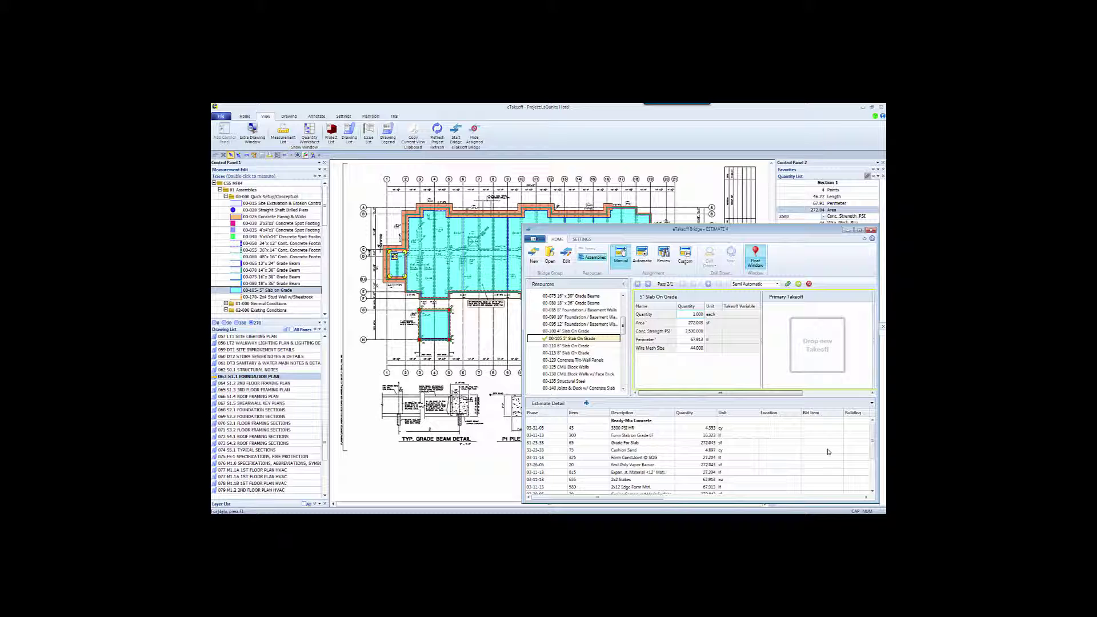
mouse_move(873, 443)
mouse_down()
mouse_move(872, 426)
mouse_move(872, 481)
mouse_move(872, 431)
mouse_up()
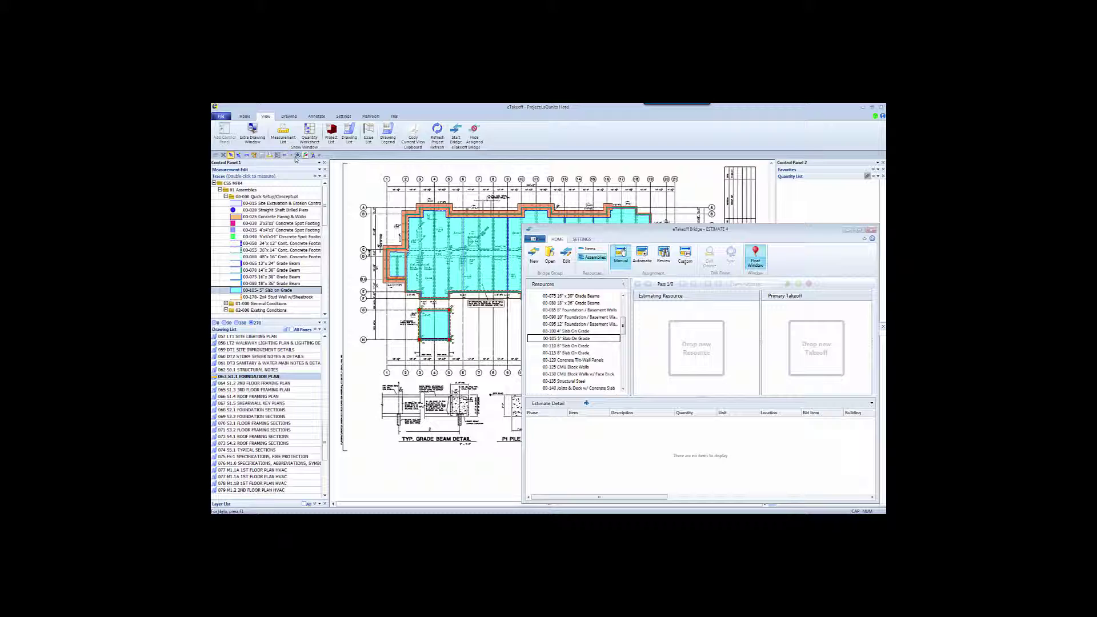
Step: Open the Measurement List showing all slab measurements
click(283, 130)
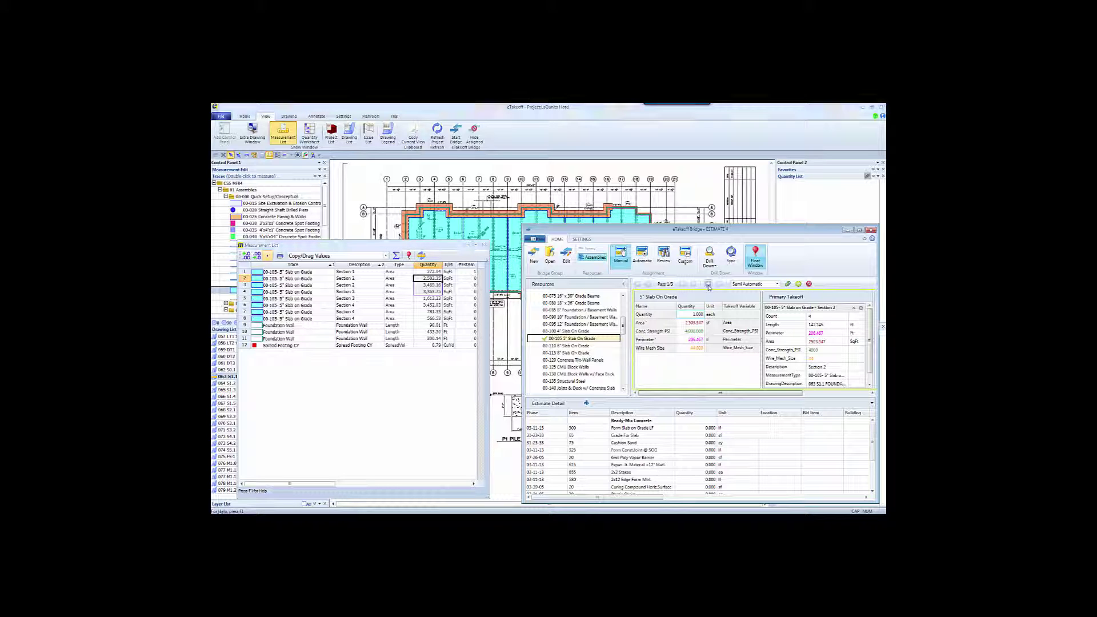
Step: On pass 3/3, set the assignment mode to Fully Automatic and submit the slab pass
click(709, 285)
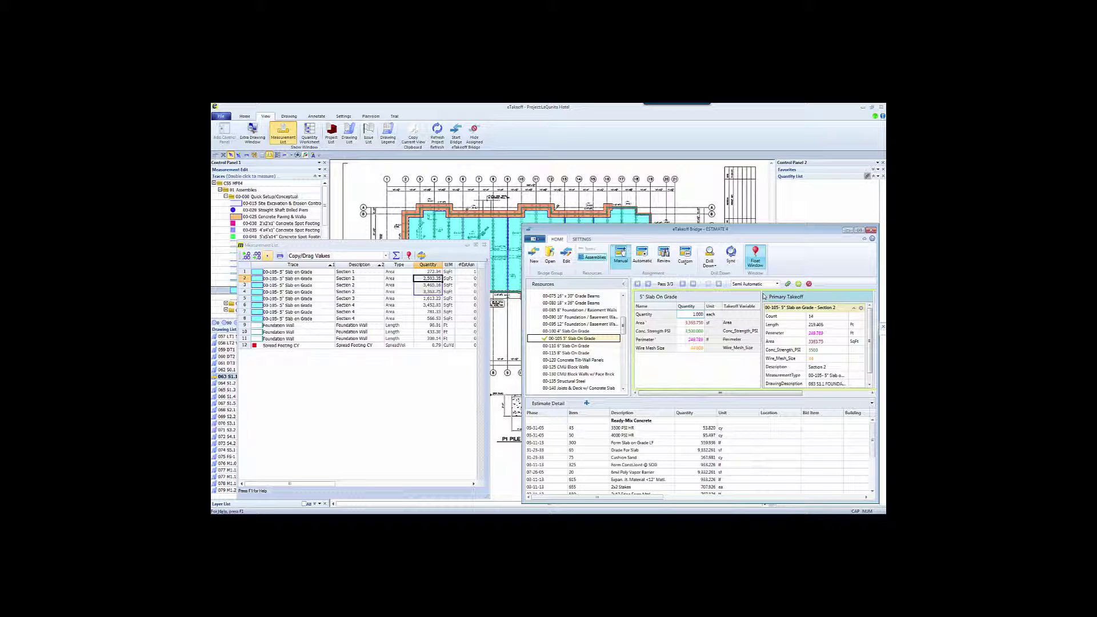
click(776, 284)
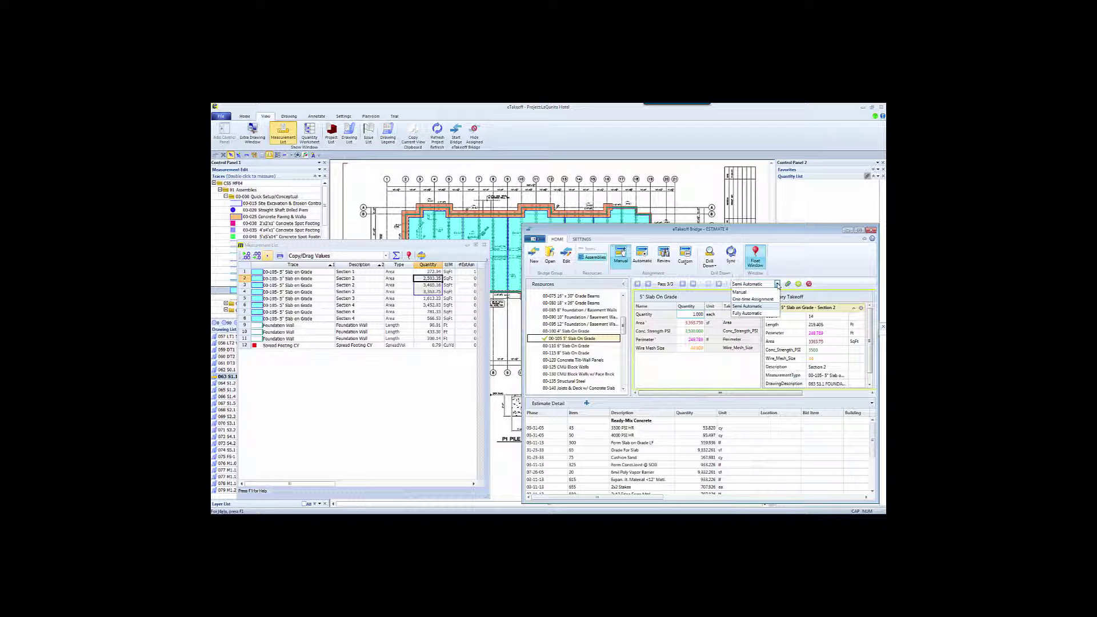
click(761, 314)
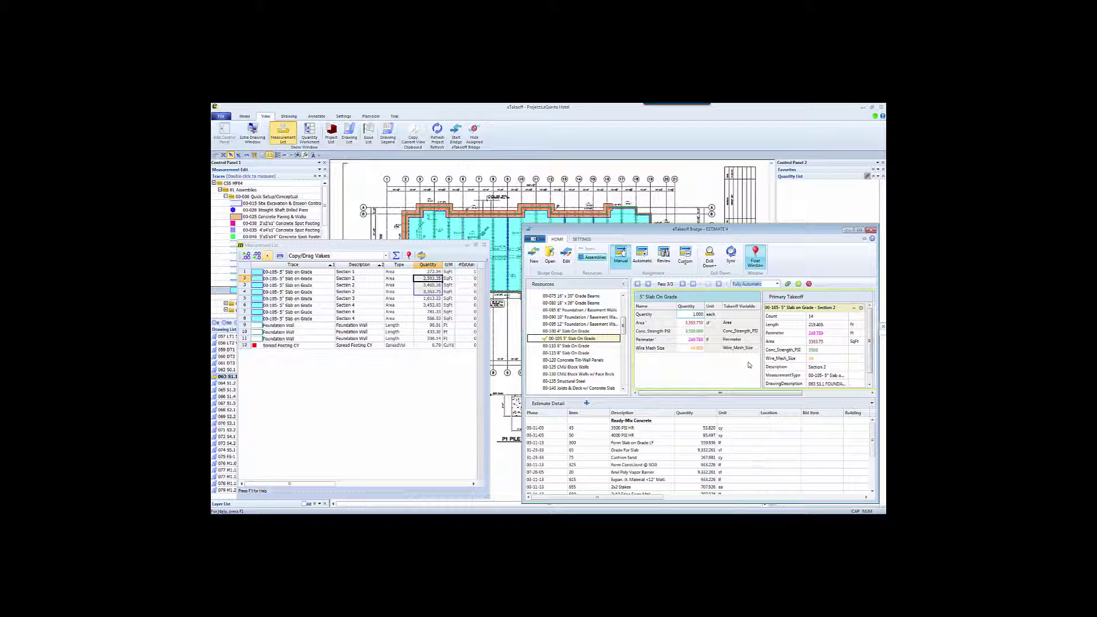
click(798, 284)
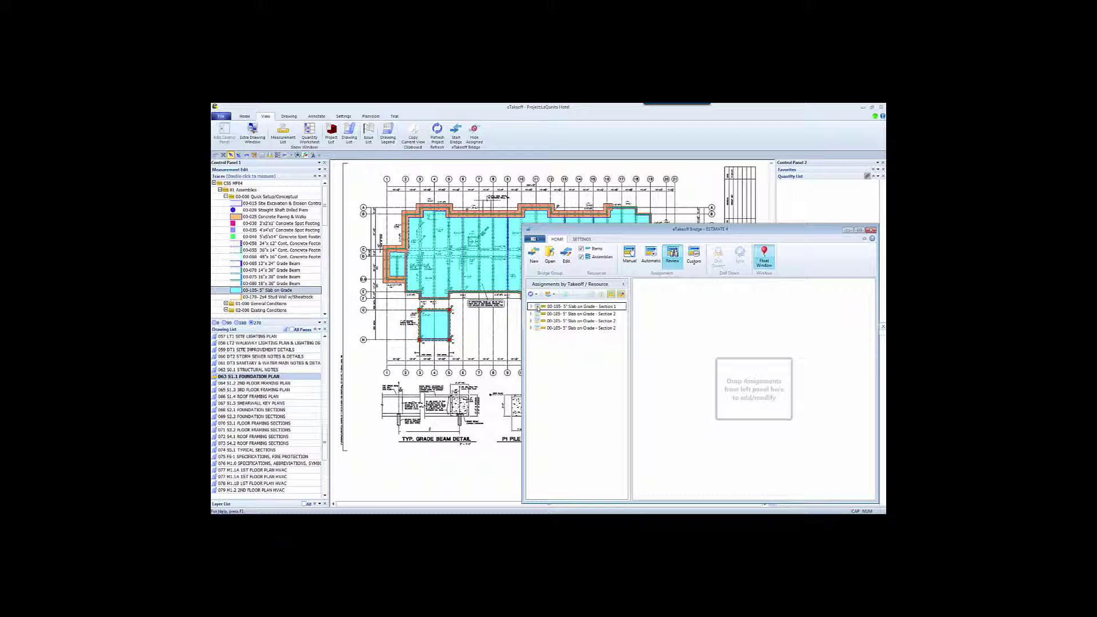
Step: Expand Sections 1 and 2, drill down to highlight Section 2 on the drawing, then clear it
click(531, 307)
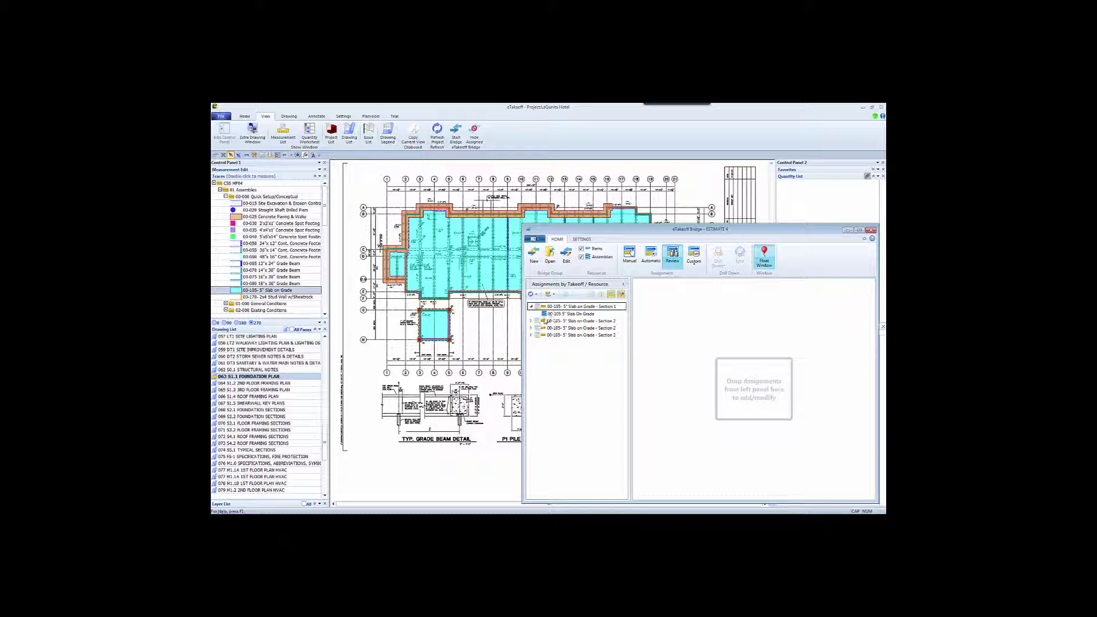
click(532, 321)
drag(549, 328, 548, 332)
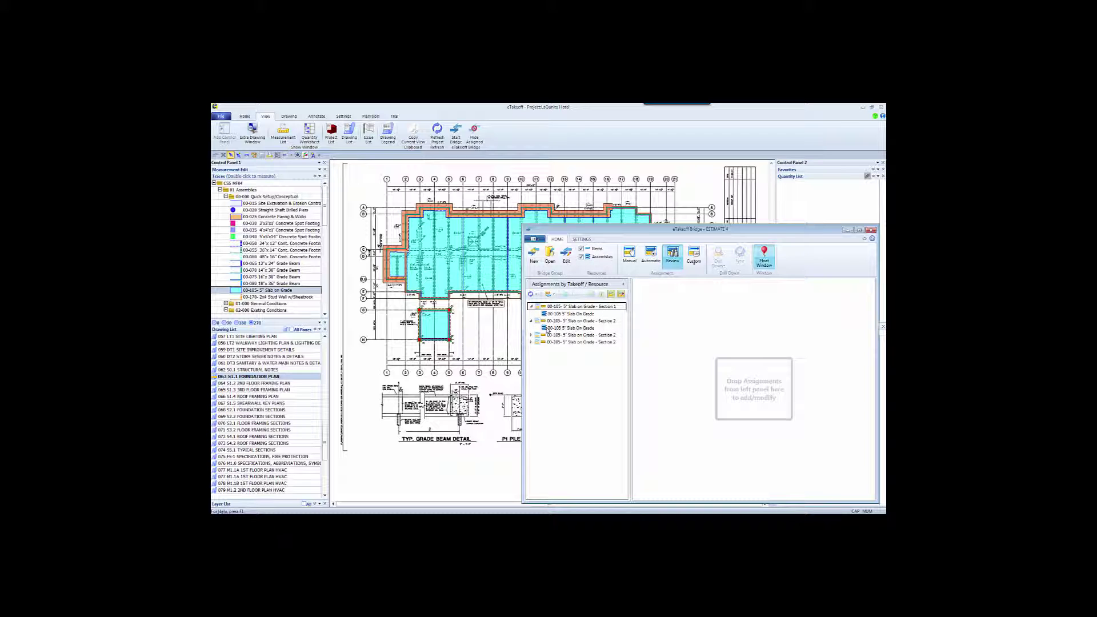
click(550, 321)
right_click(551, 321)
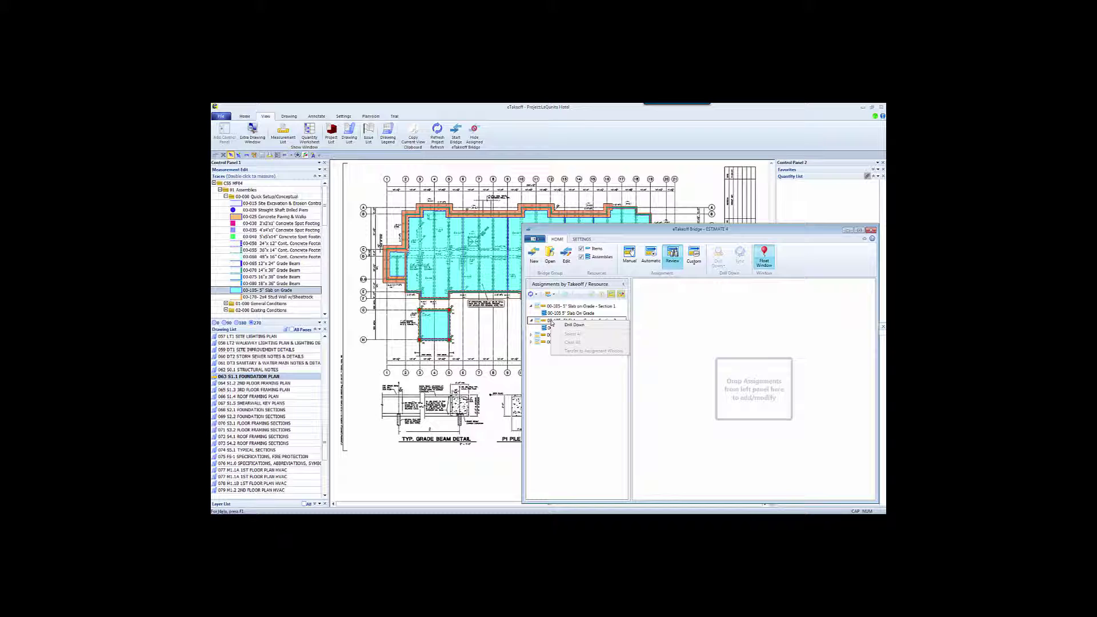
click(574, 325)
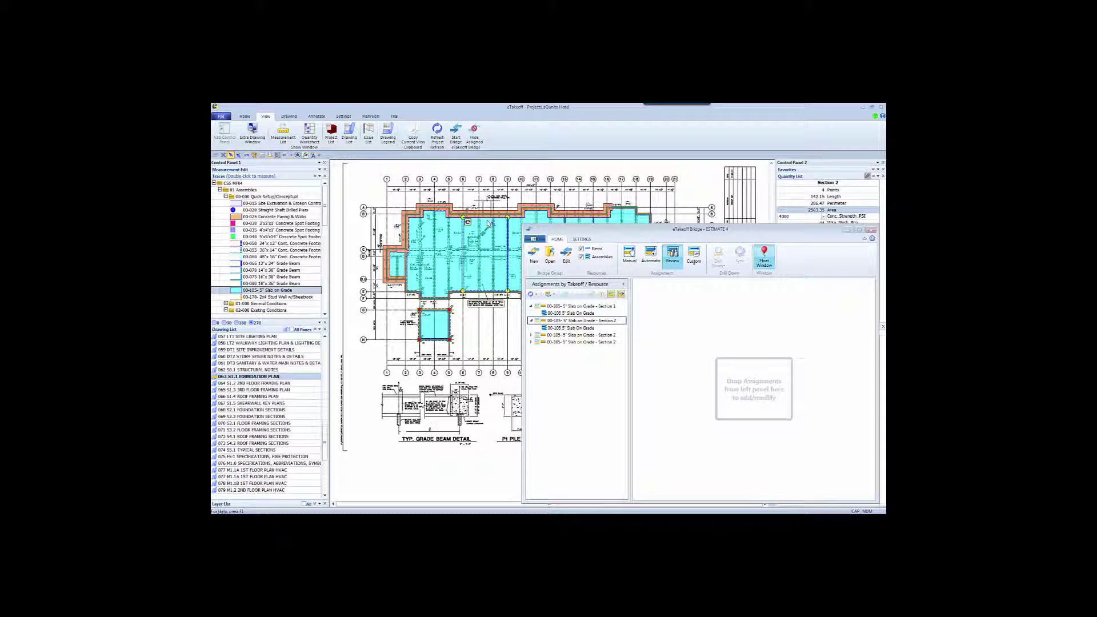
mouse_move(488, 223)
click(500, 329)
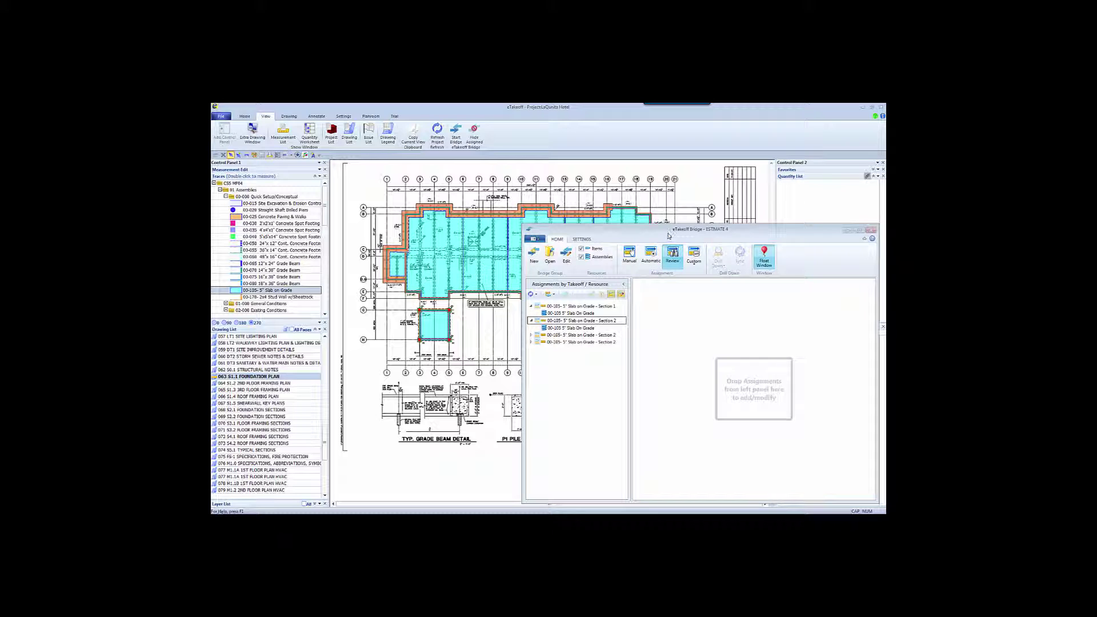
Step: Group the review by resource and list the sections under 5" Slab On Grade
click(547, 294)
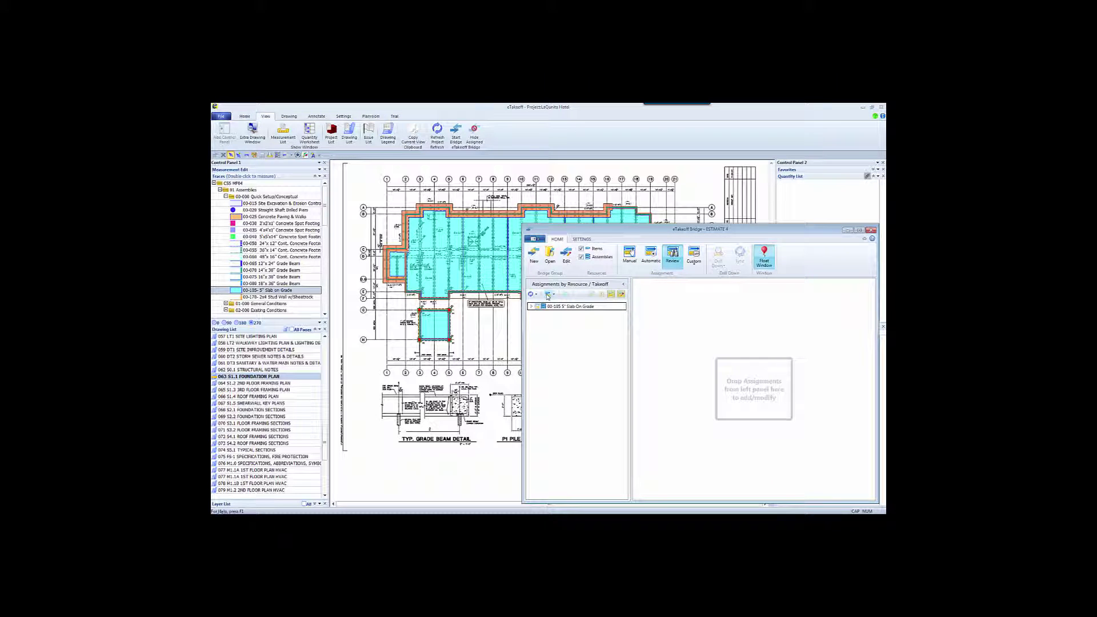
click(531, 307)
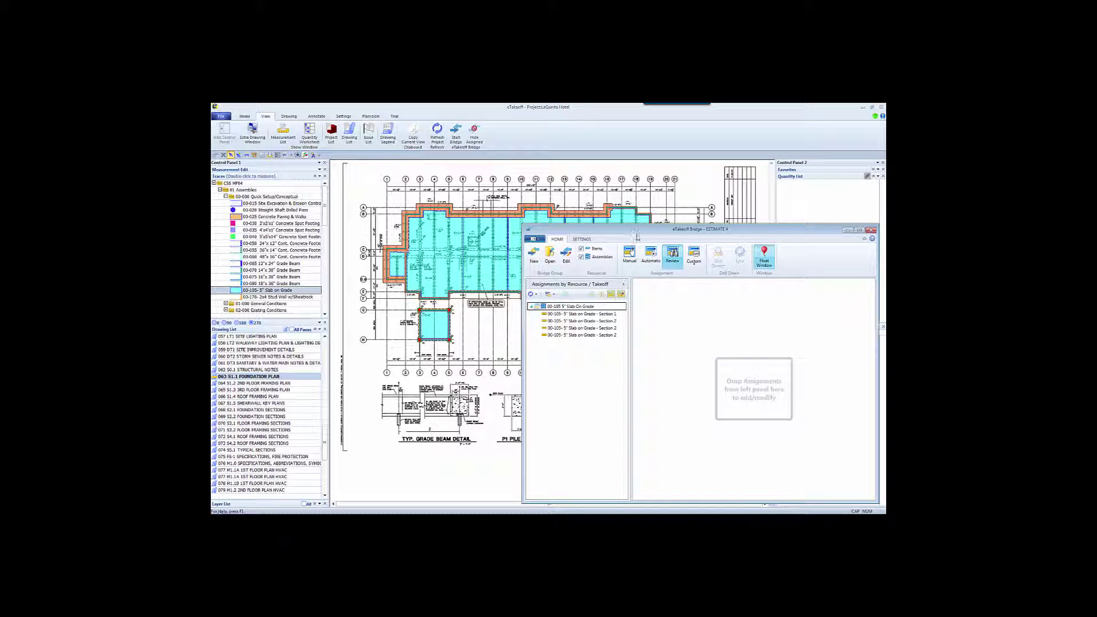
drag(639, 234, 645, 244)
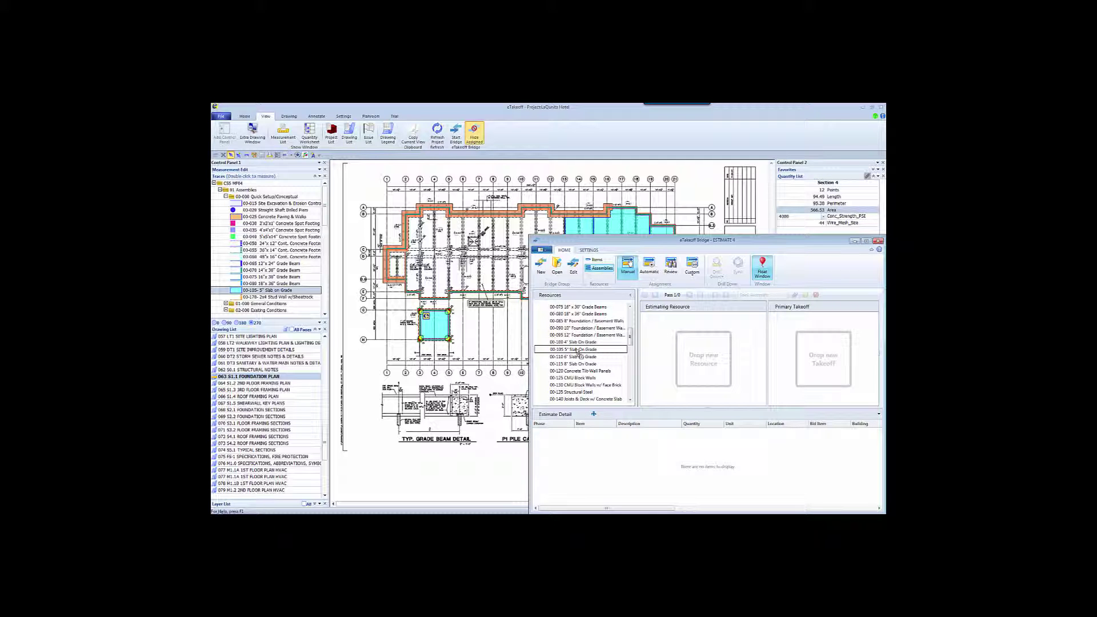
click(578, 343)
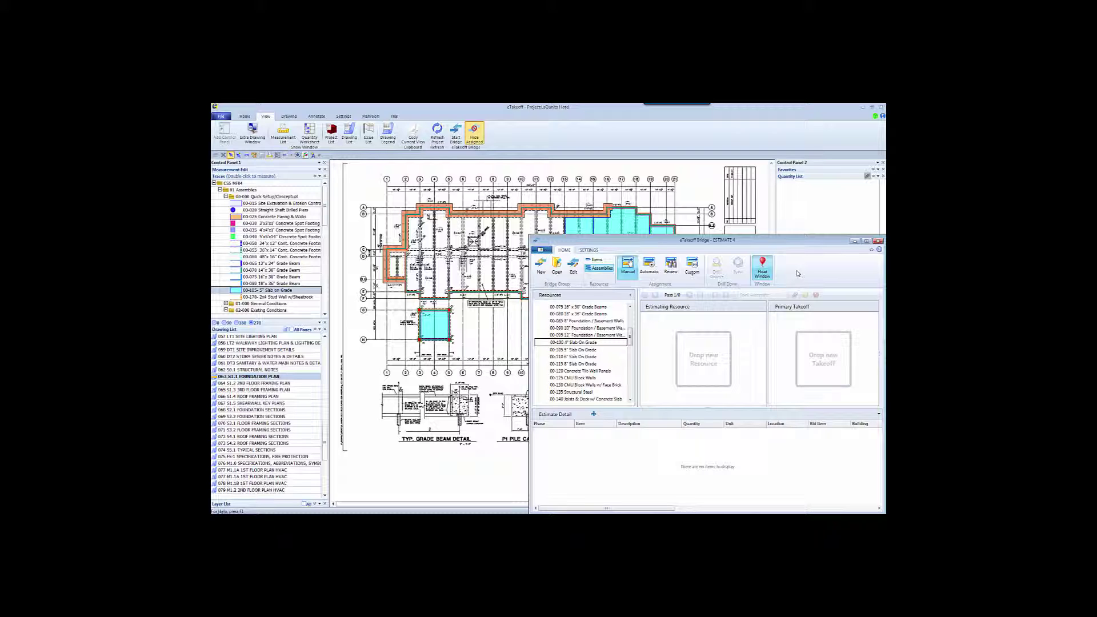
Step: Switch the Bridge to Automatic assignment, listing slab Sections 3 and 4 under 00-105 5" Slab On Grade
click(652, 266)
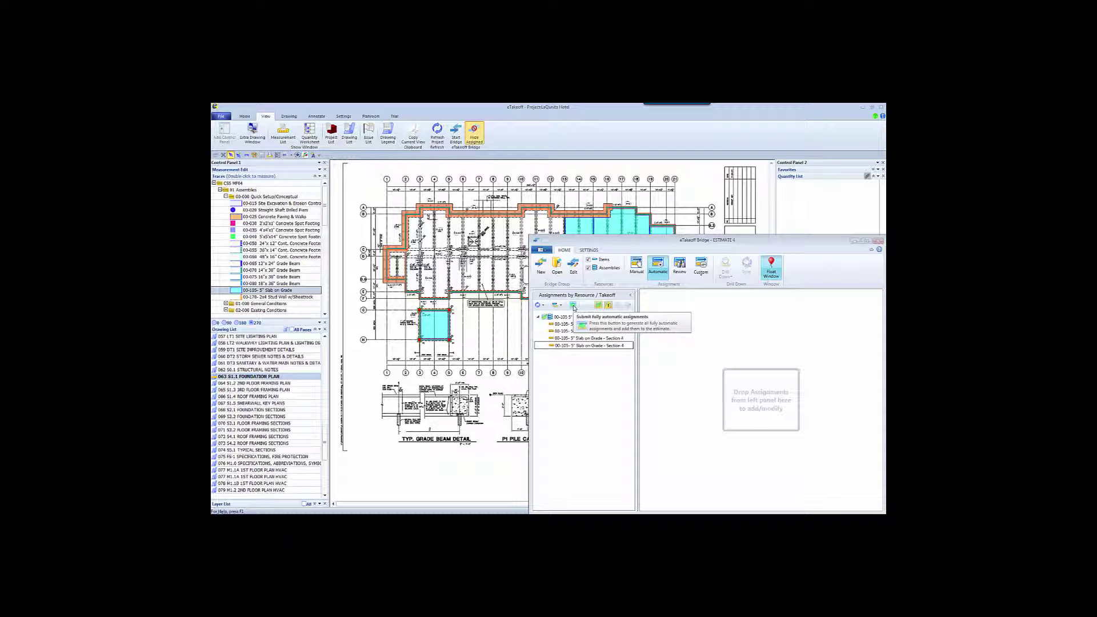
Step: Submit the automatic slab assignments, turn Hide Assigned off, and review Sections 1 through 4
click(574, 306)
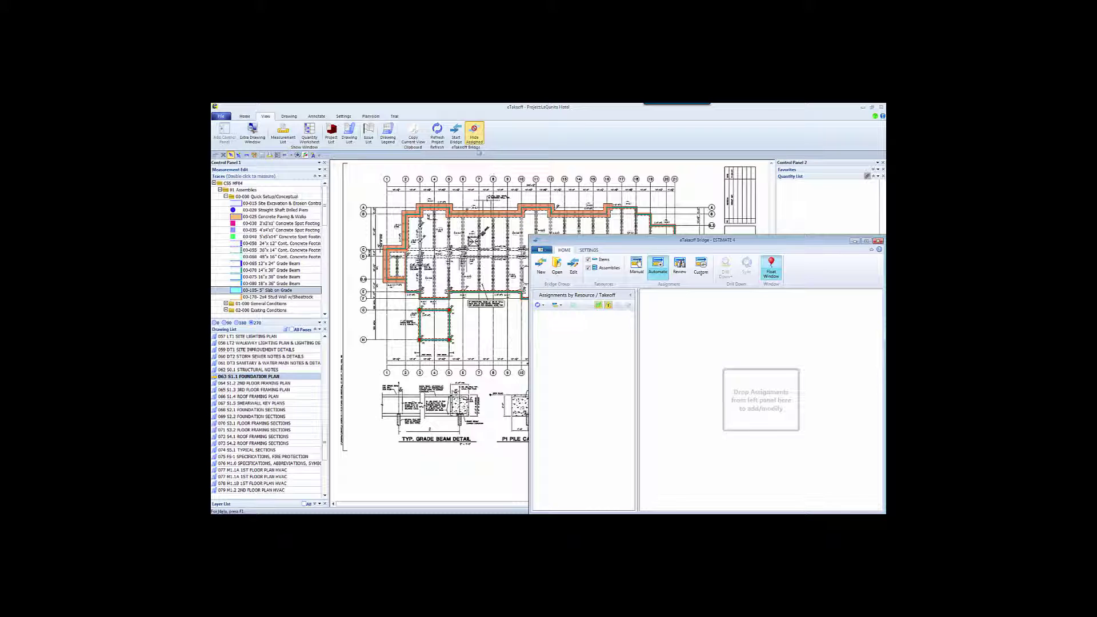
click(477, 133)
click(477, 133)
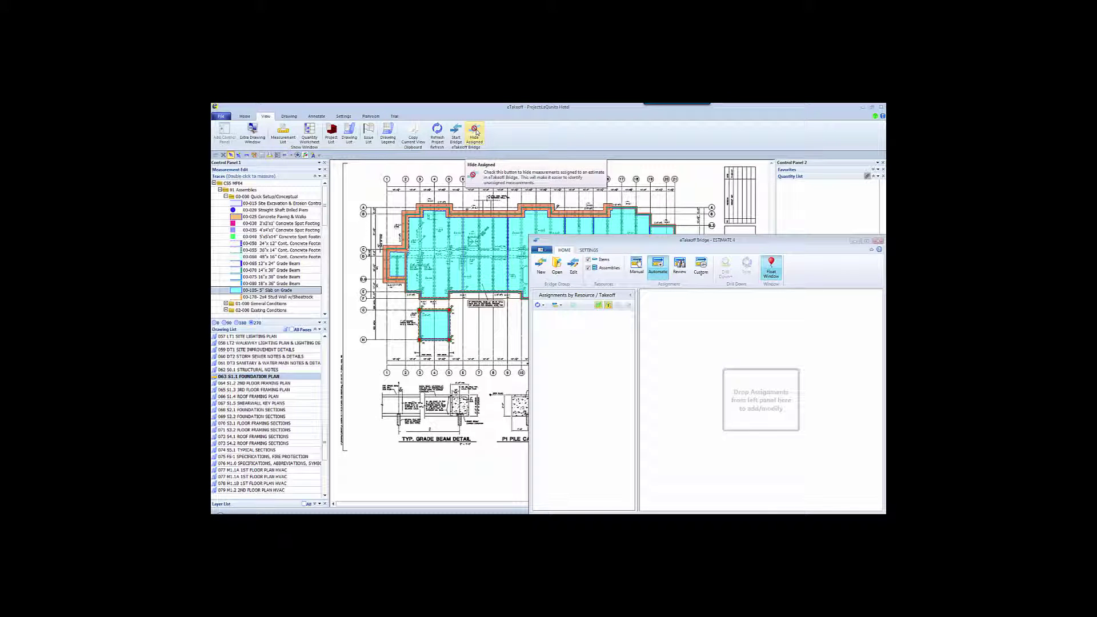
click(680, 265)
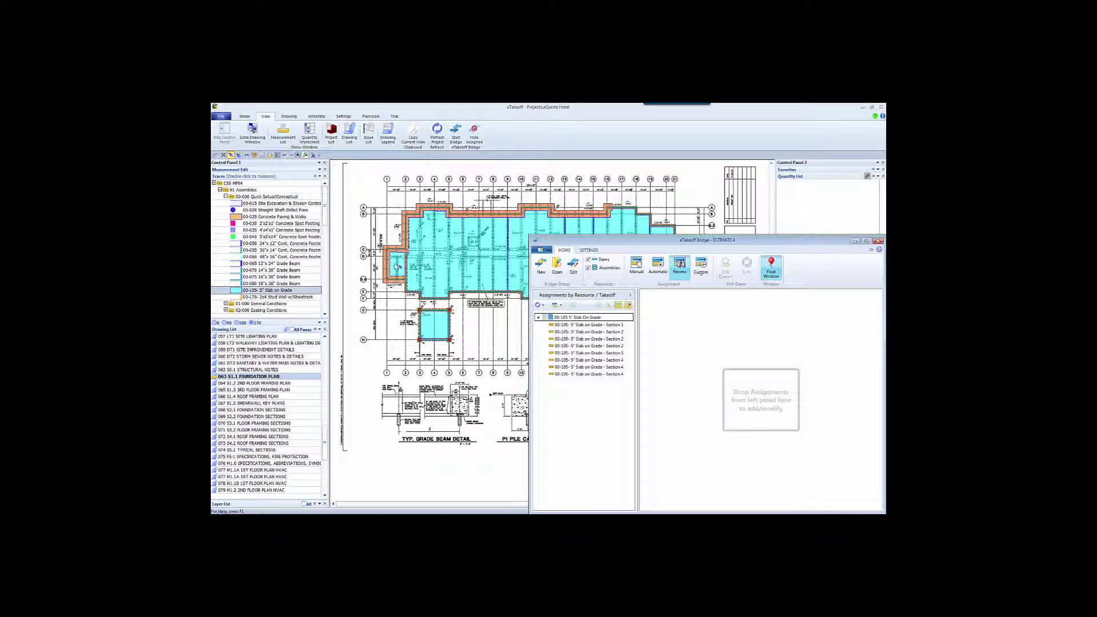
Step: Reshape the Section 1 slab's lower-left corners to 625.56 SqFt with a 137.11 perimeter
click(398, 267)
click(244, 117)
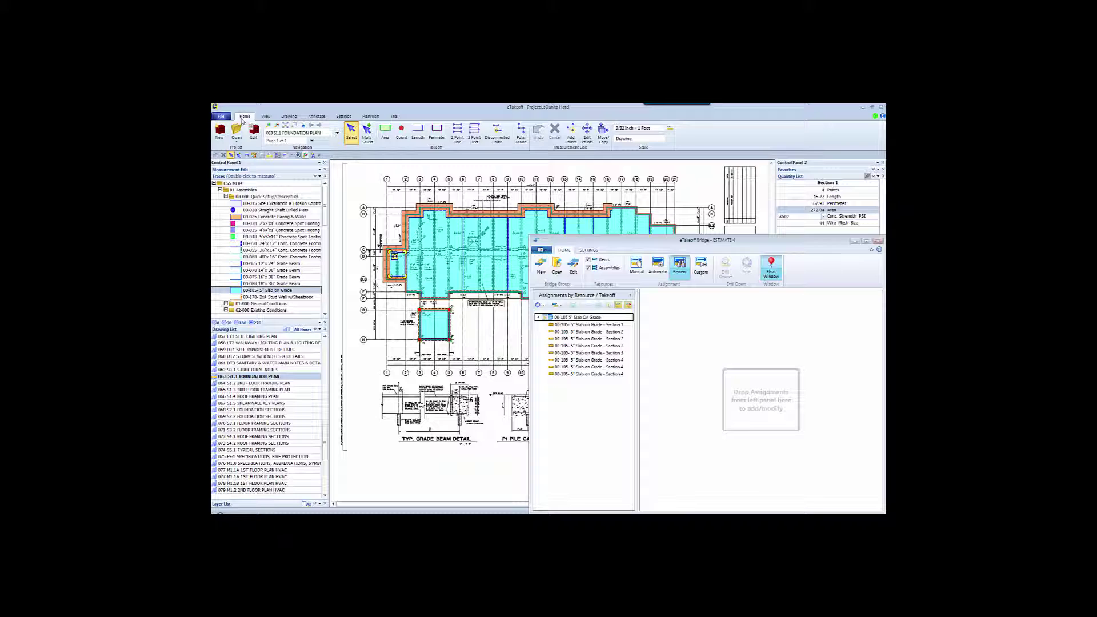
click(588, 131)
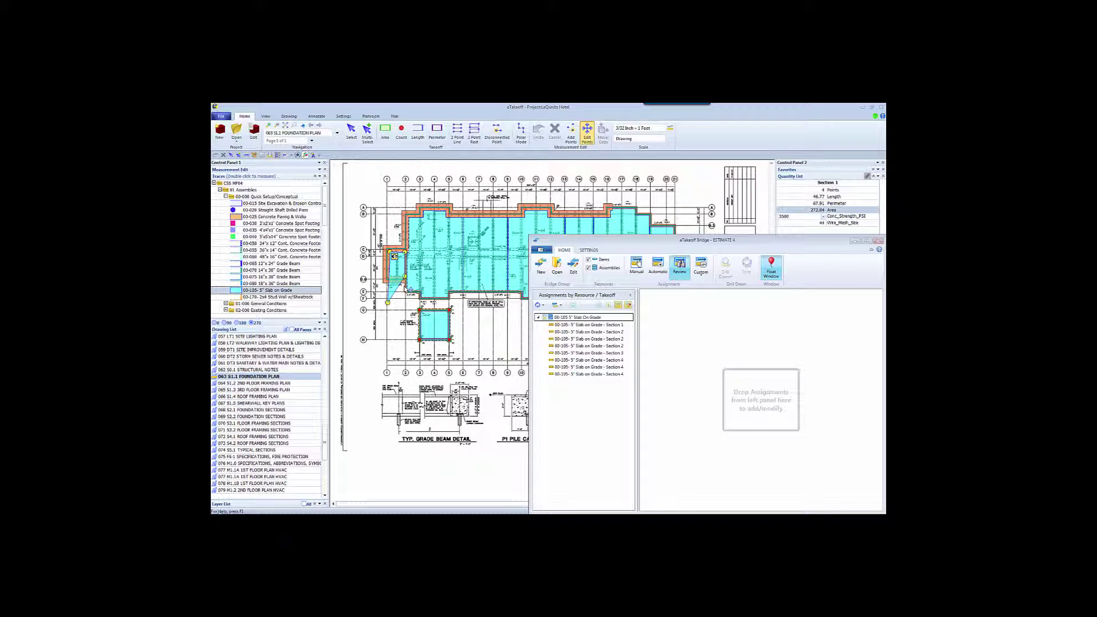
click(409, 289)
click(411, 306)
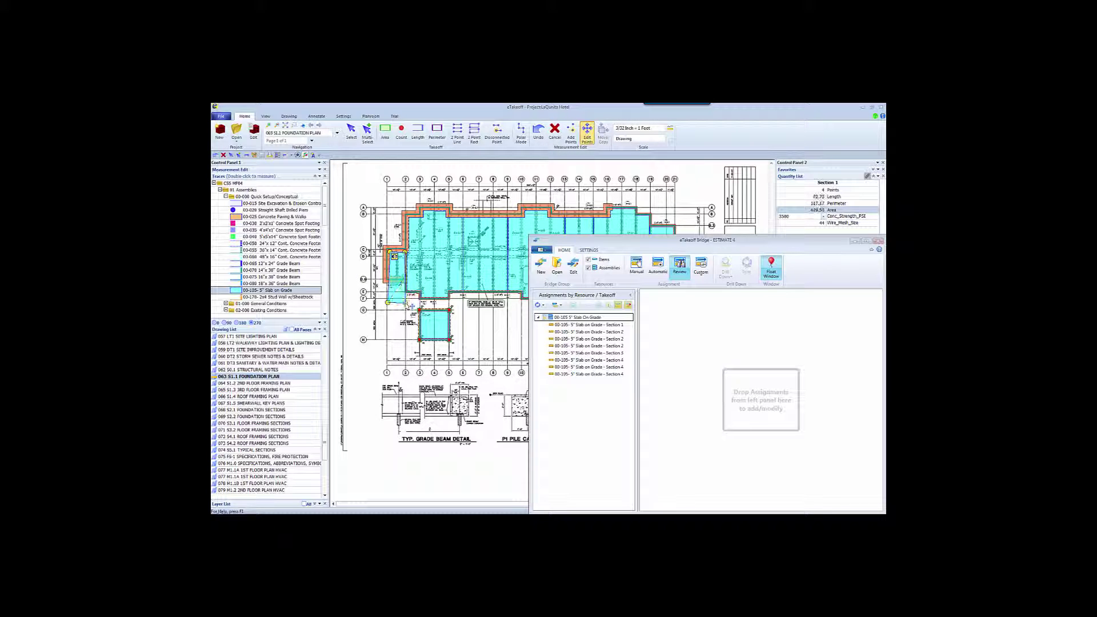
click(411, 307)
key(Escape)
Step: Change the slab's Conc_Strength_PSI from 3500 to 4000 in the Quantity List
click(823, 217)
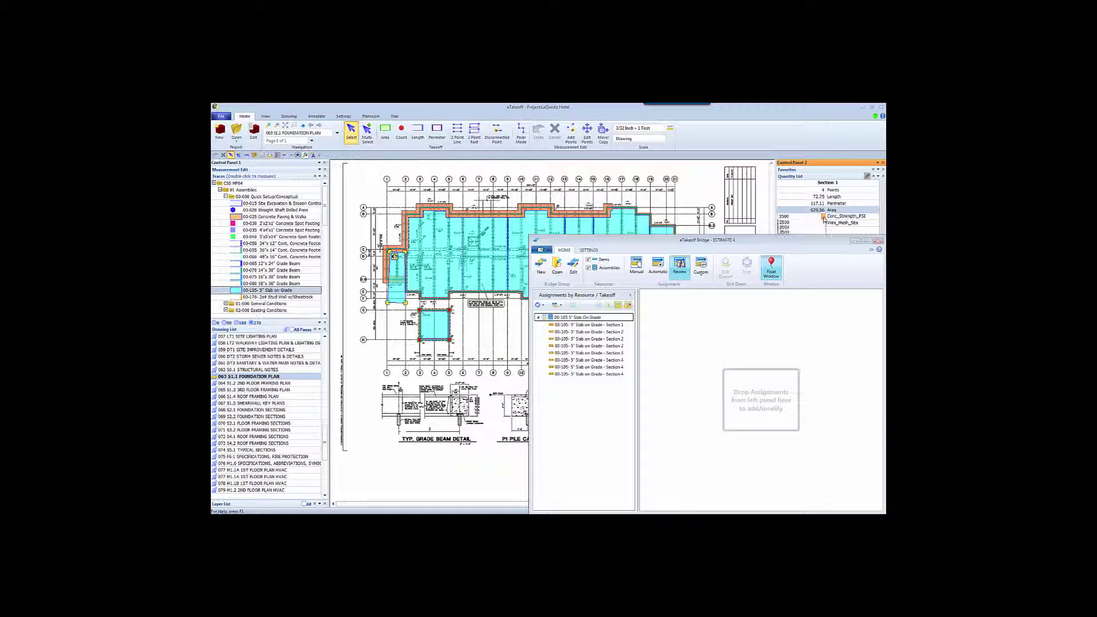
click(823, 219)
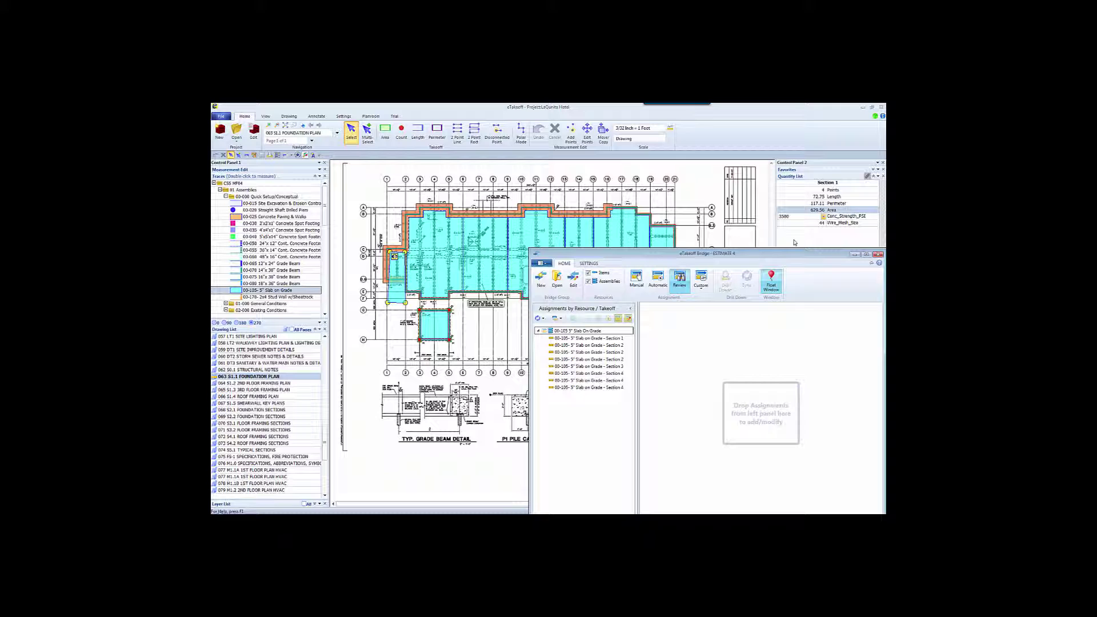
click(784, 217)
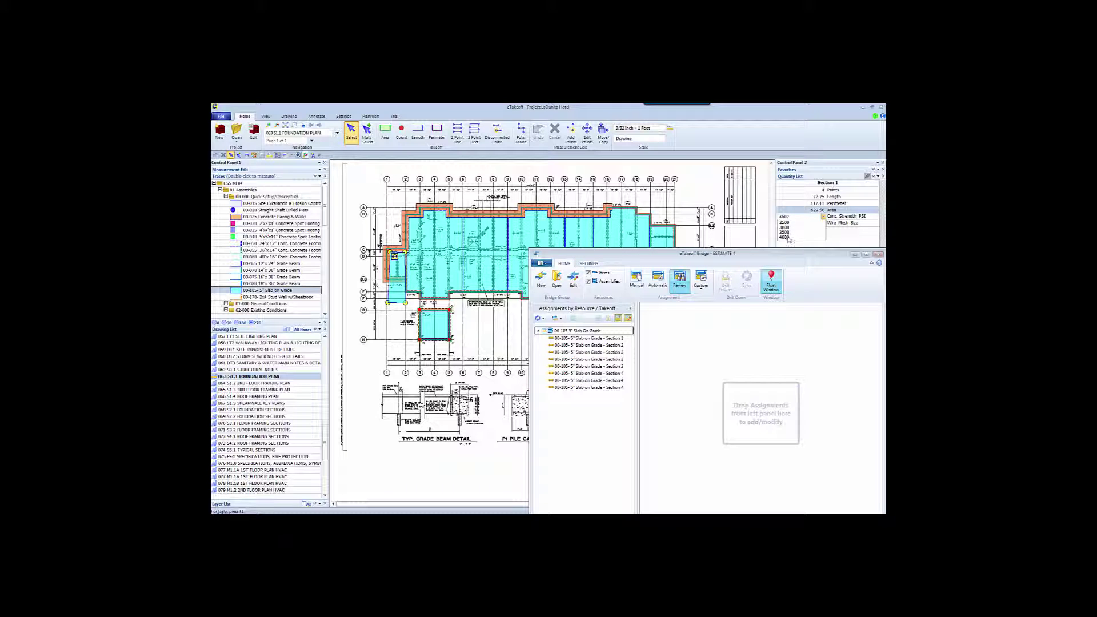
click(787, 237)
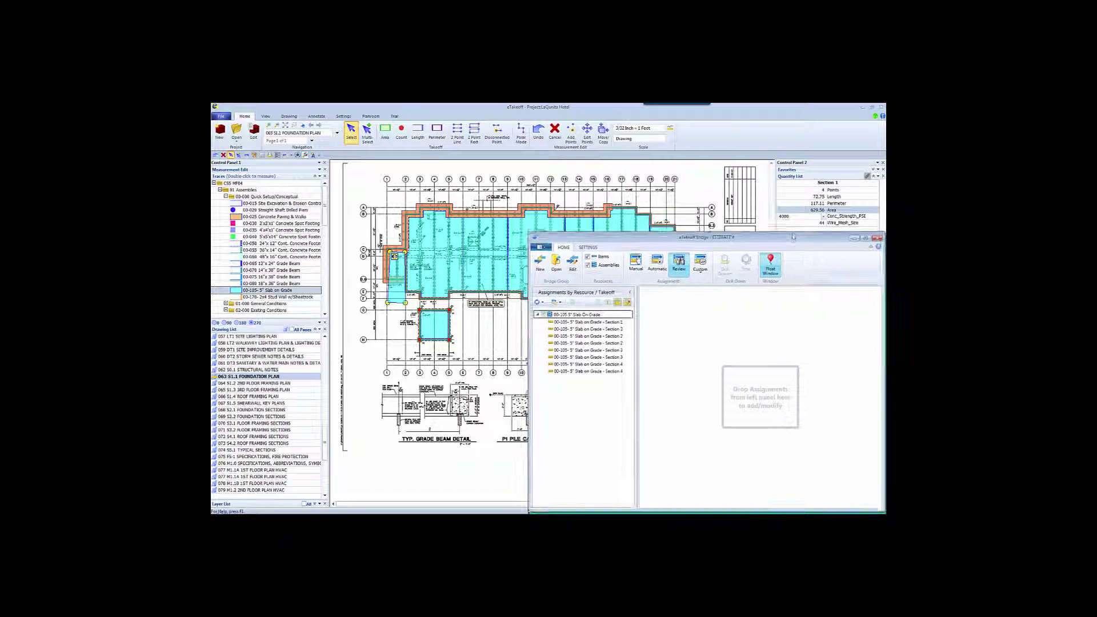
Step: Review assignments filtered to changed ones, leaving only Section 1 under 00-105 5" Slab On Grade
click(781, 249)
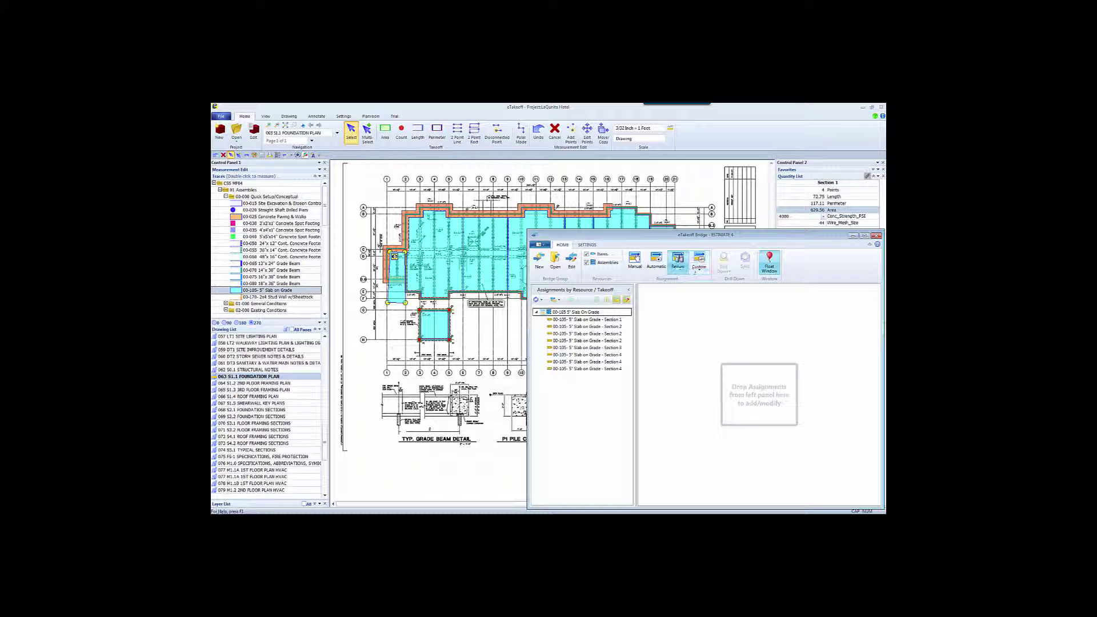
click(679, 263)
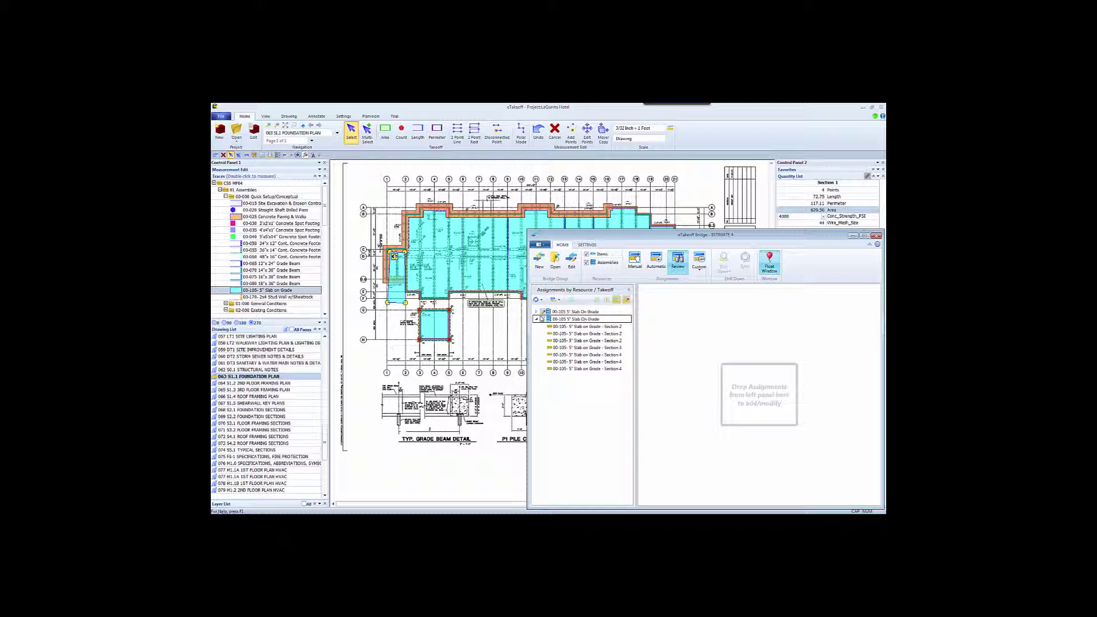
click(537, 319)
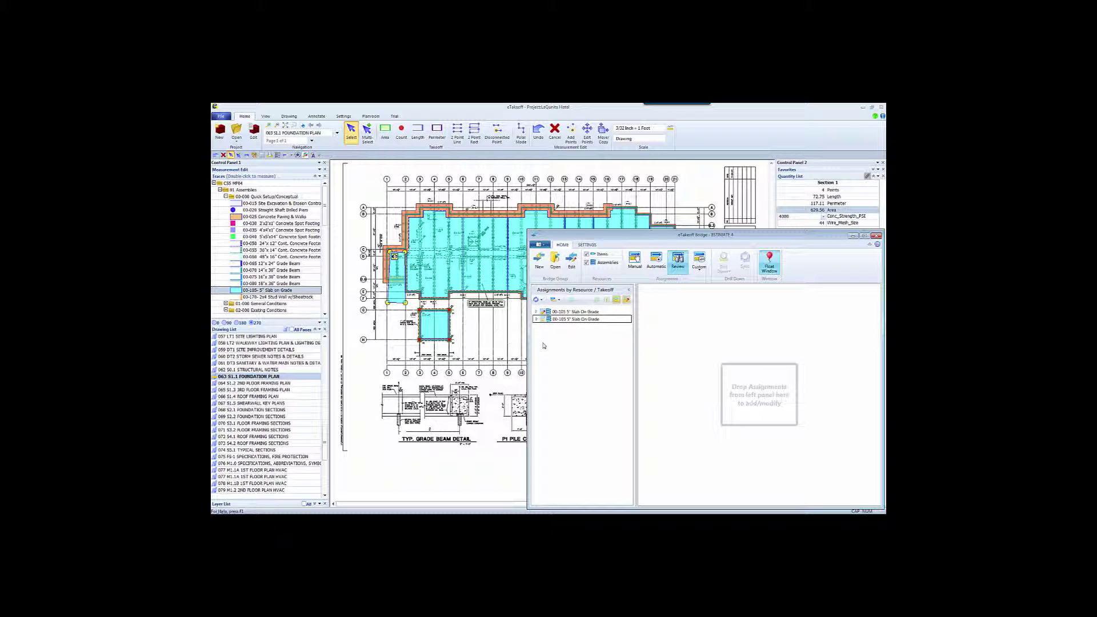
click(517, 343)
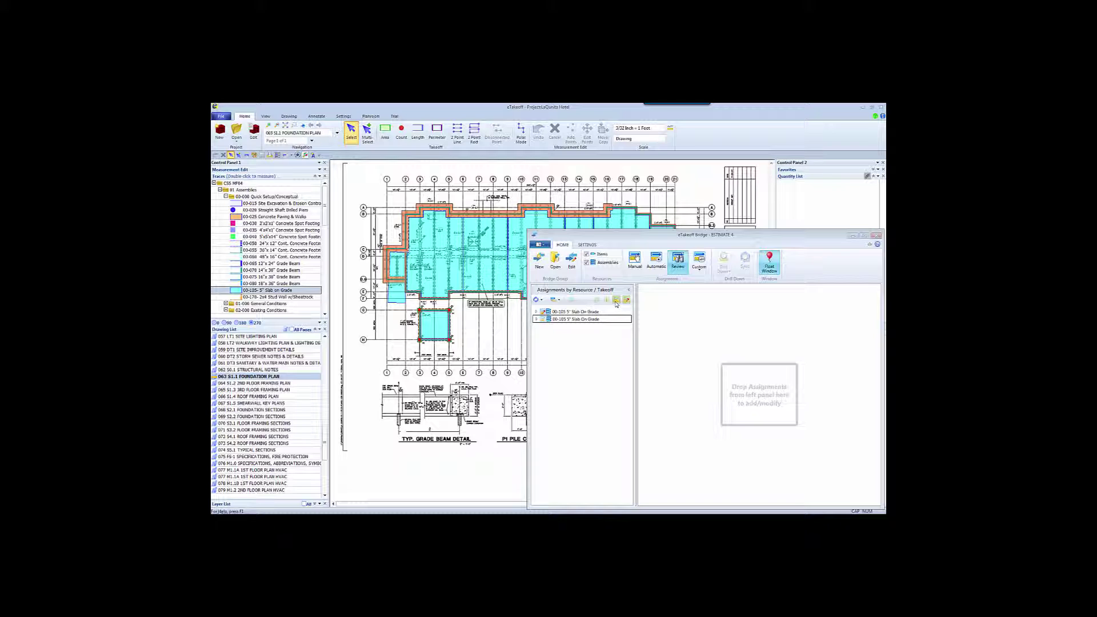
click(627, 301)
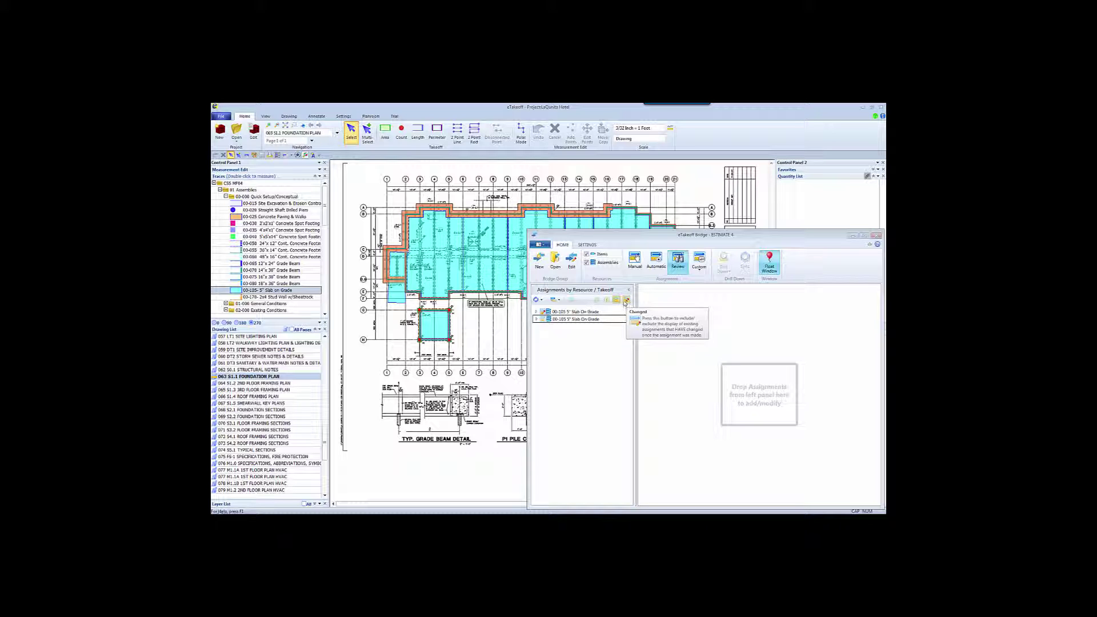
click(616, 300)
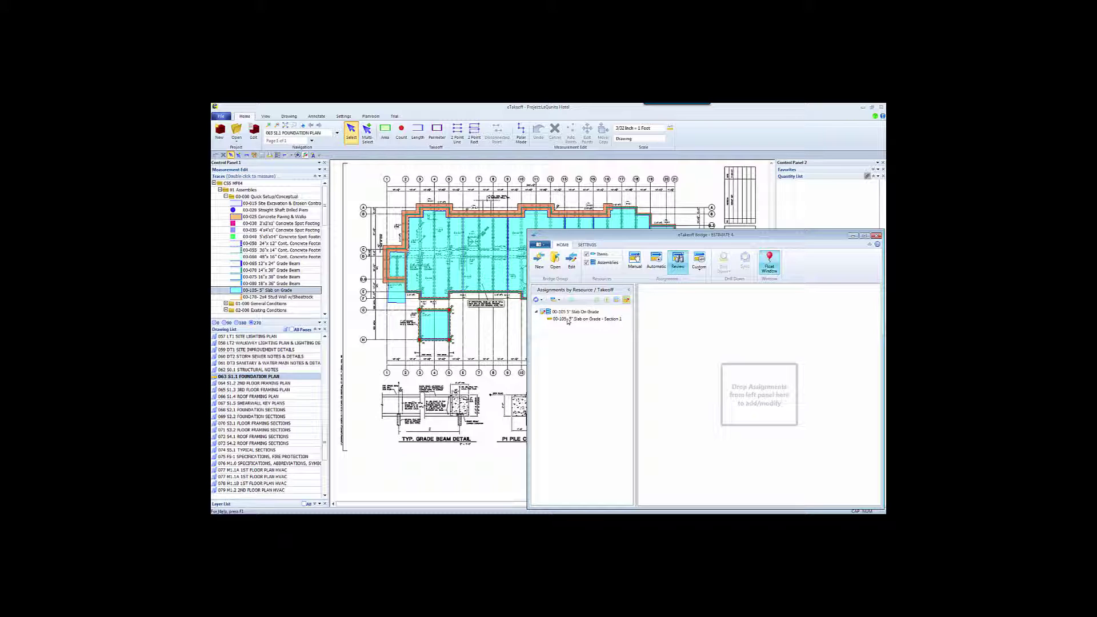
Step: Load the Section 1 row, comparing assigned 272.043 and 3500 with takeoff 625.56 and 4000
drag(569, 318, 582, 325)
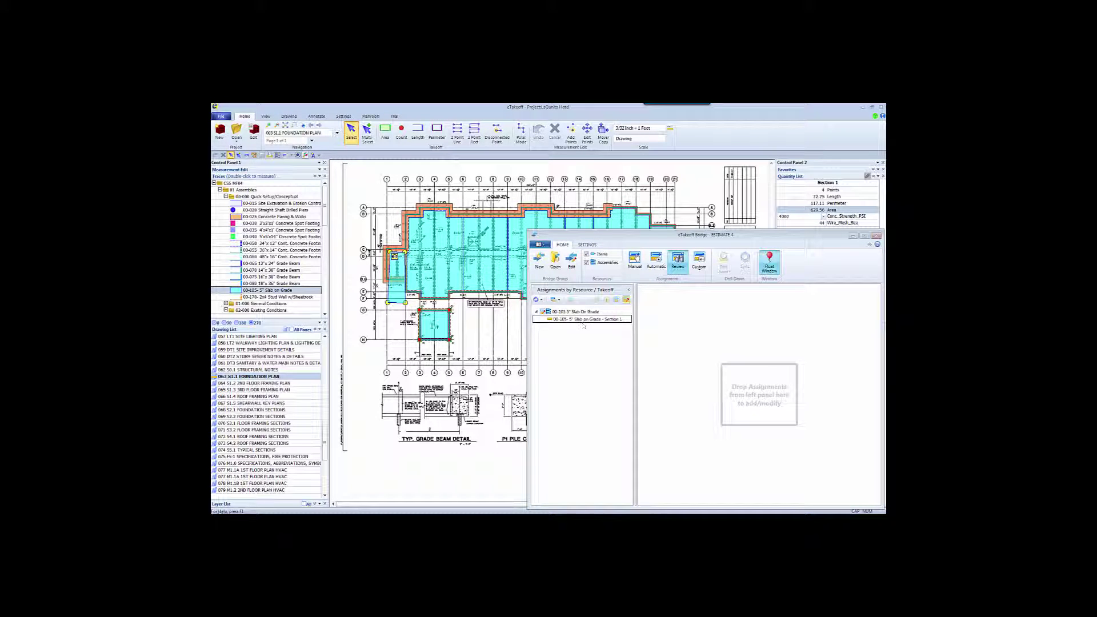
mouse_move(403, 308)
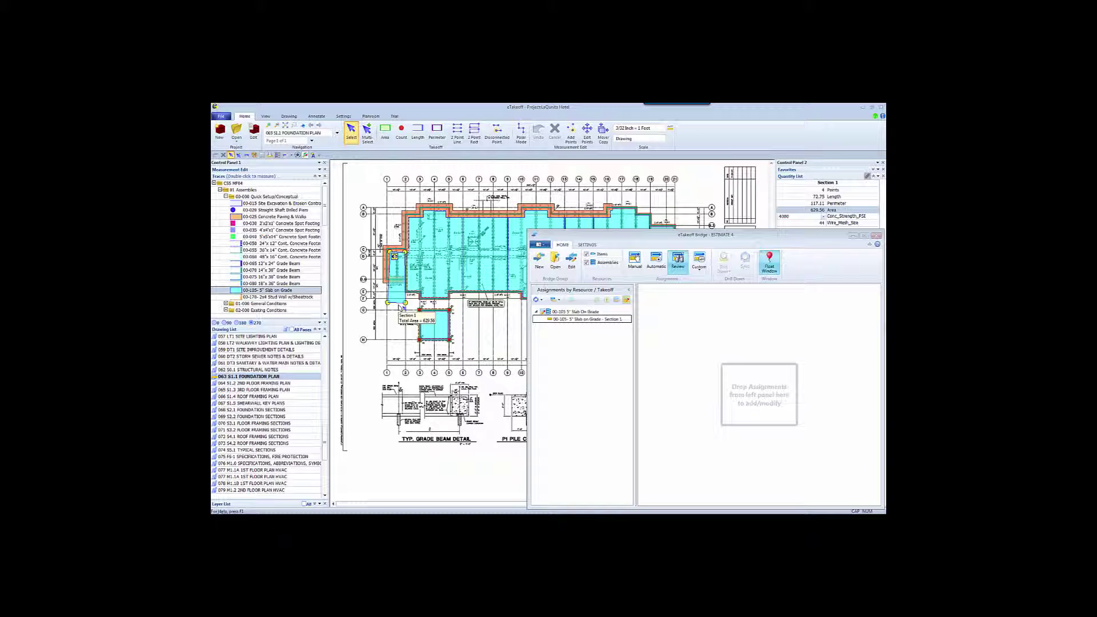
click(588, 321)
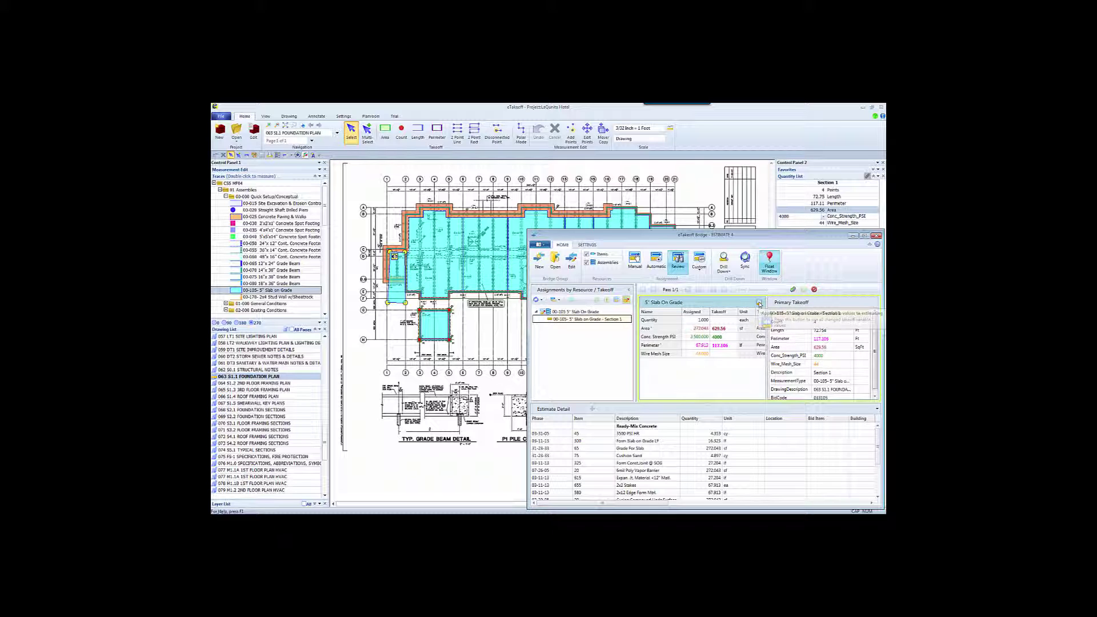
Step: Apply the new takeoff quantities, rename the assignment '5" Slab On Grade - CHANGED', and submit
click(759, 303)
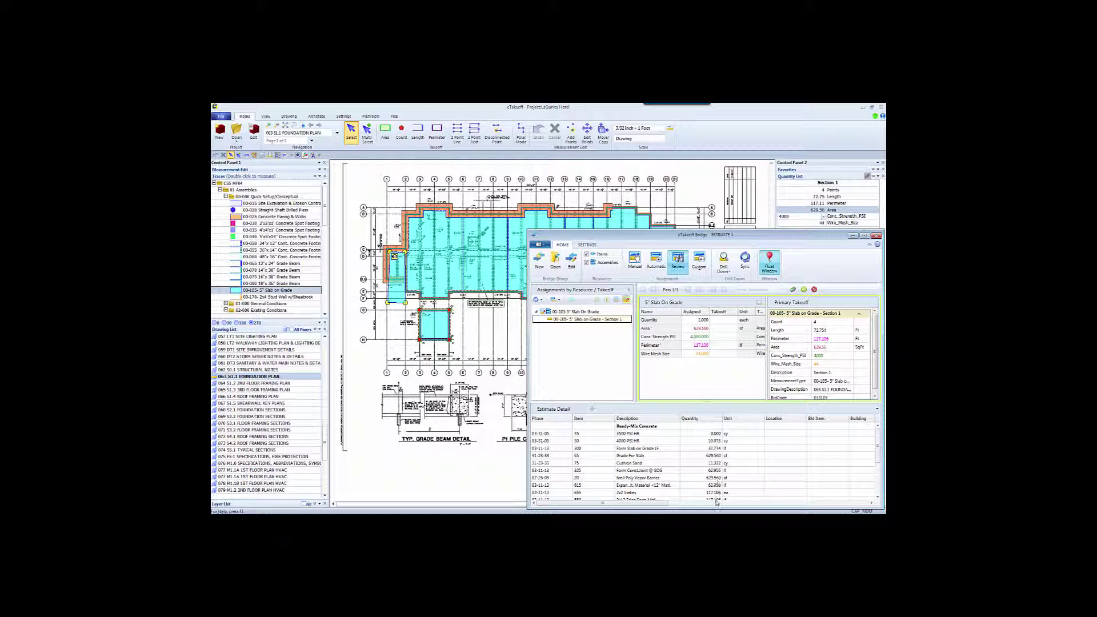
click(695, 303)
text(- )
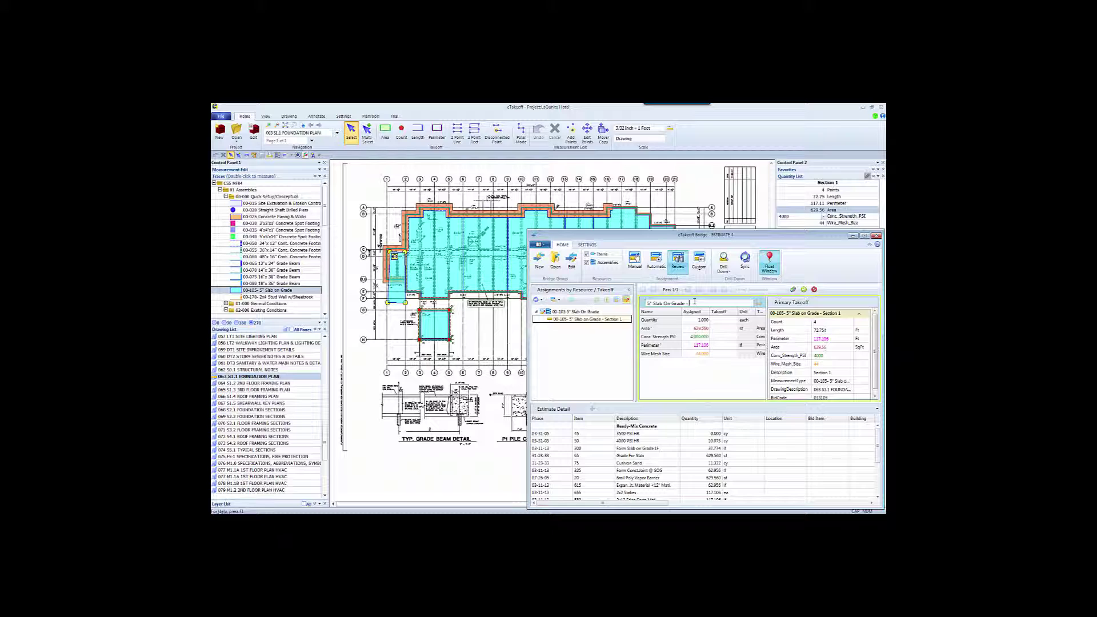
text(CHANGED)
key(Return)
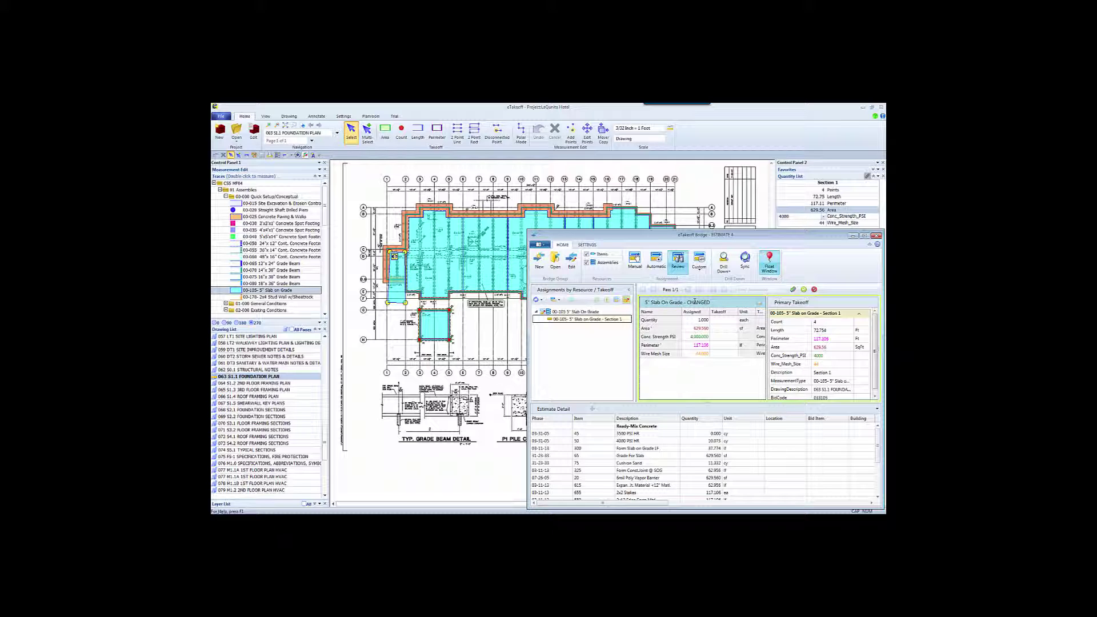
click(803, 290)
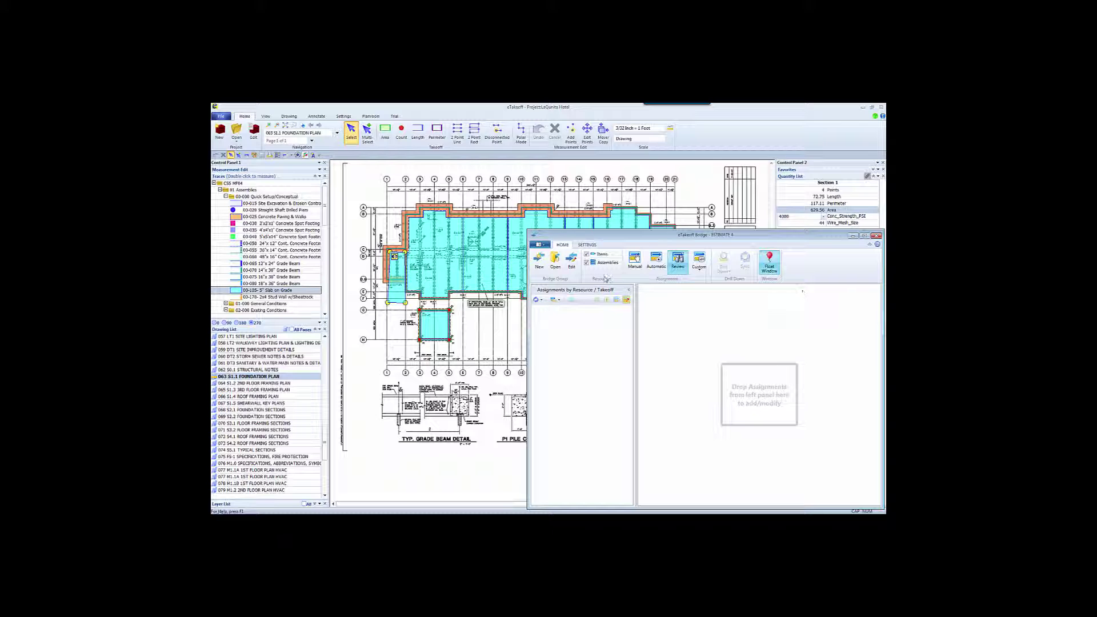
Step: Check the History page of the Bridge File menu, then close it
click(539, 244)
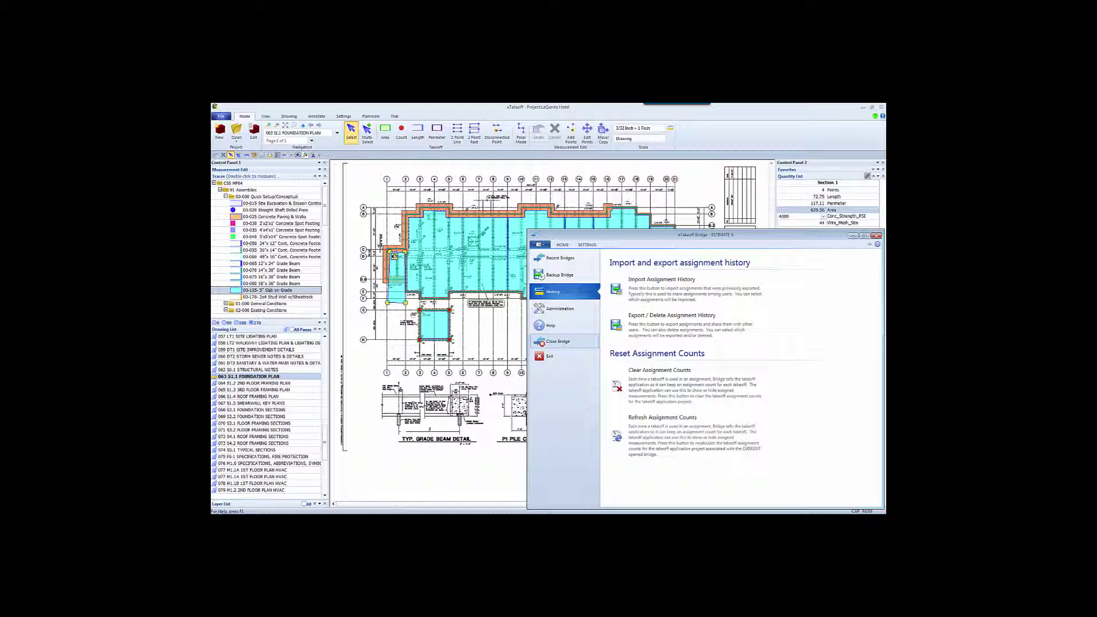
key(Escape)
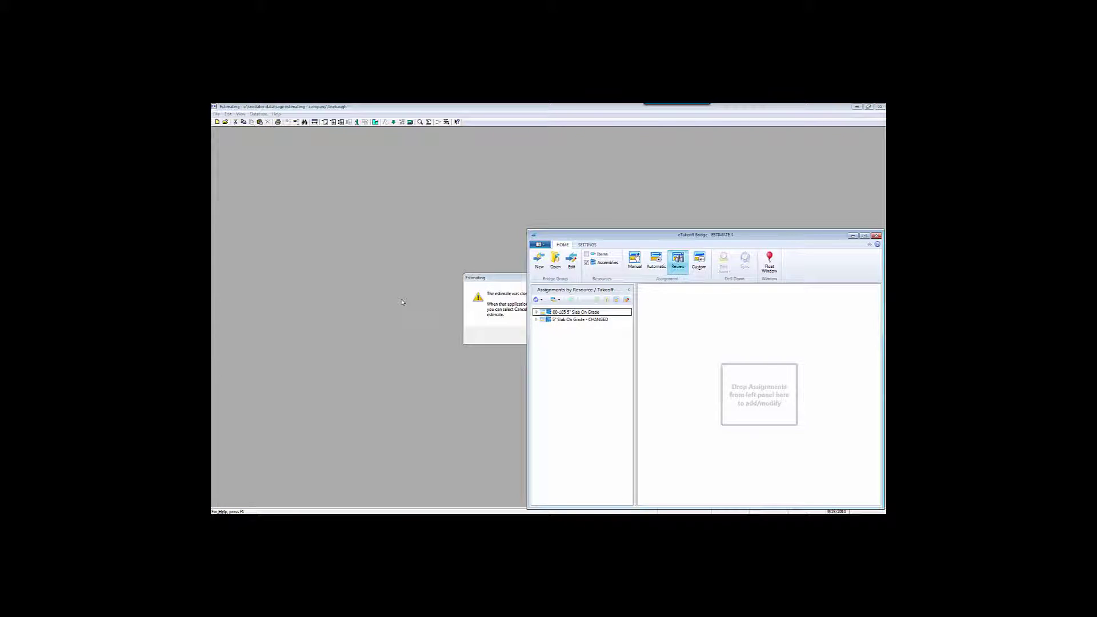
Step: Drill Down on the CHANGED assignment's Section 1 row to locate it on foundation plan S1.1
click(564, 319)
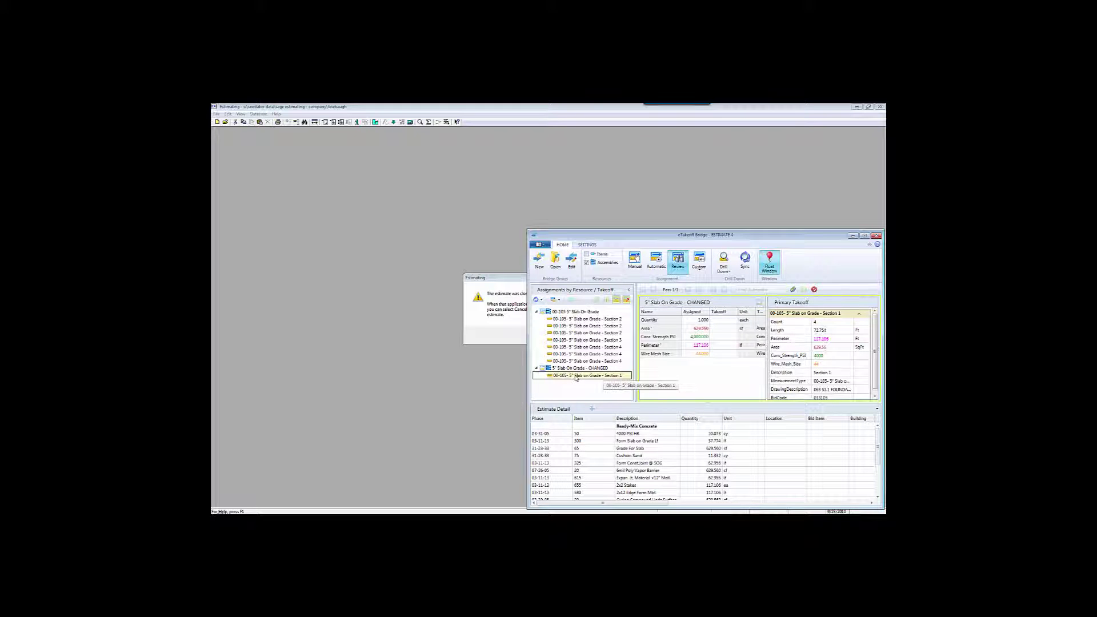
right_click(574, 378)
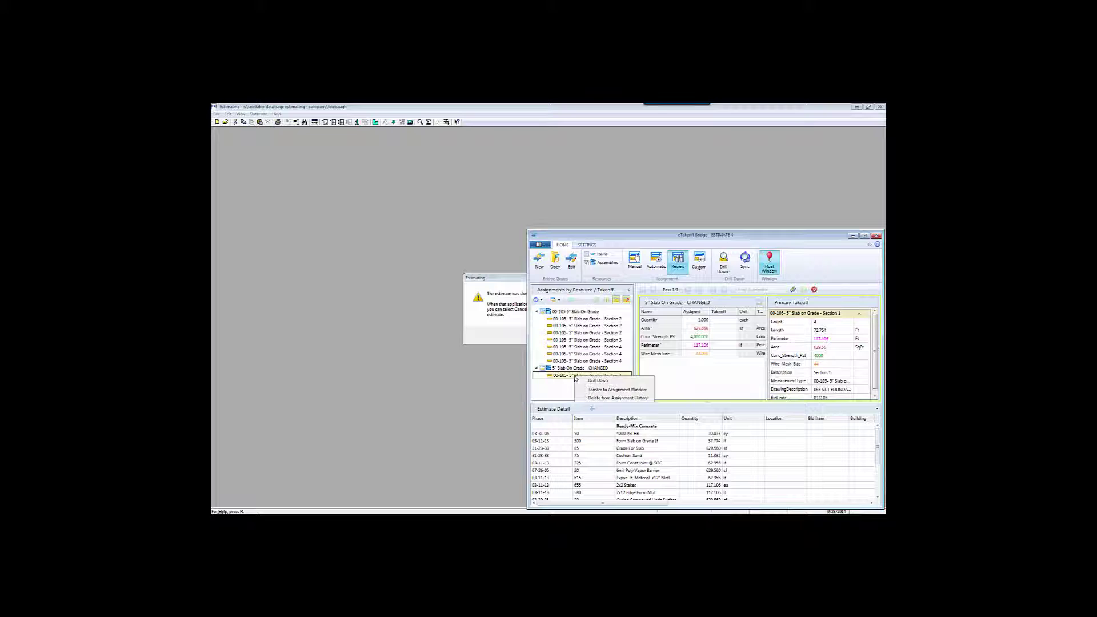
click(597, 381)
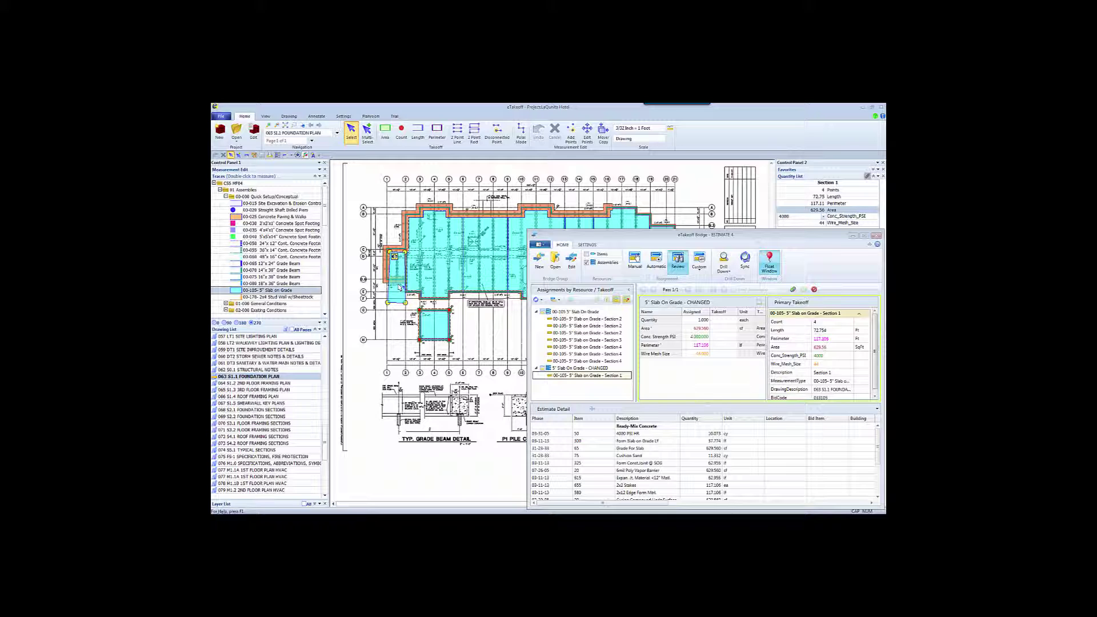
drag(589, 377, 589, 389)
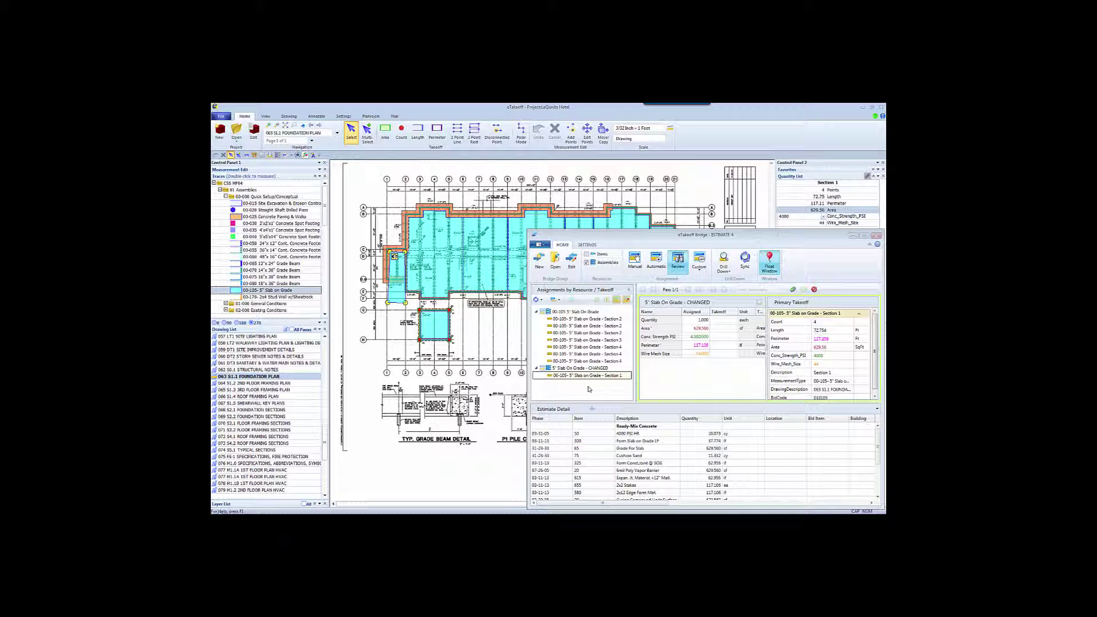